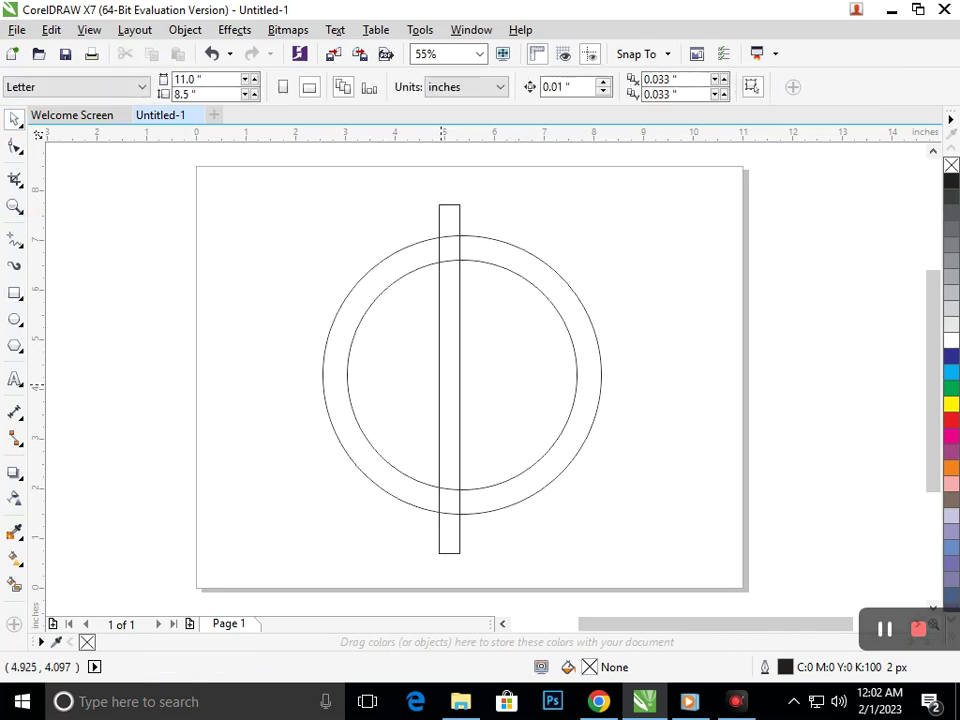
Duplicate the narrow vertical bar a short distance to its right and shift both bars slightly left so they straddle the circles' centre
drag(439, 384, 483, 383)
right_click(483, 383)
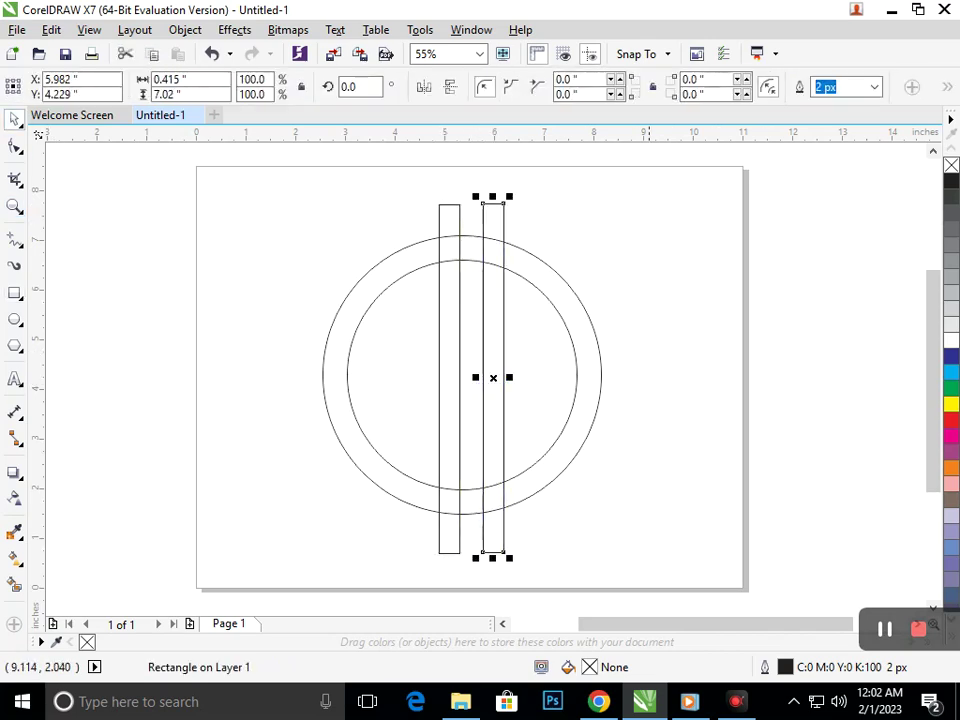
click(649, 487)
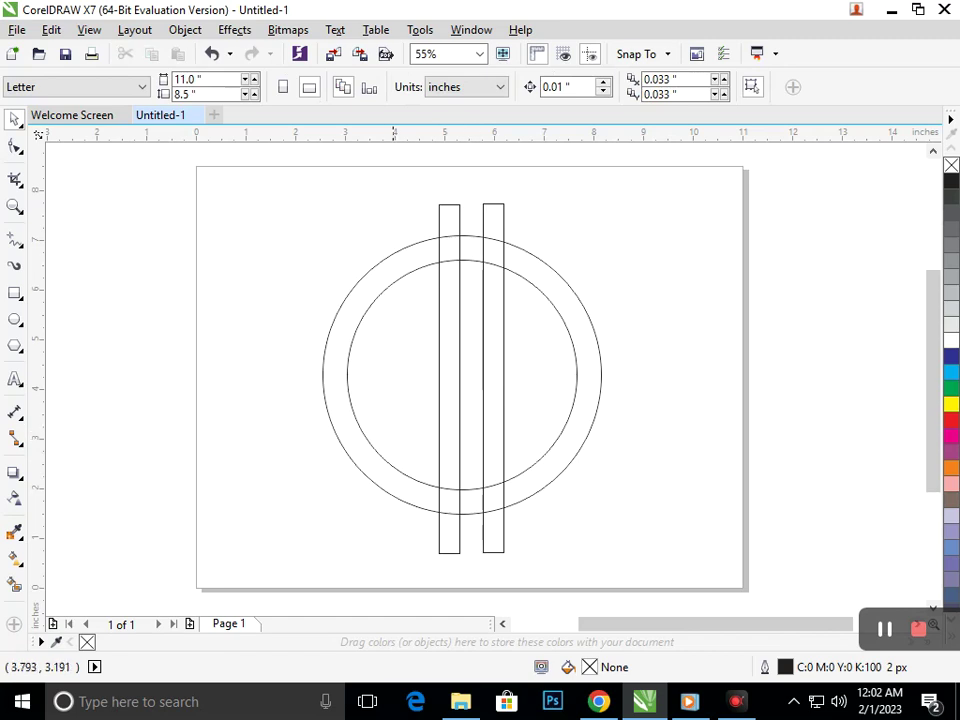
click(437, 448)
drag(437, 448, 476, 453)
key(Escape)
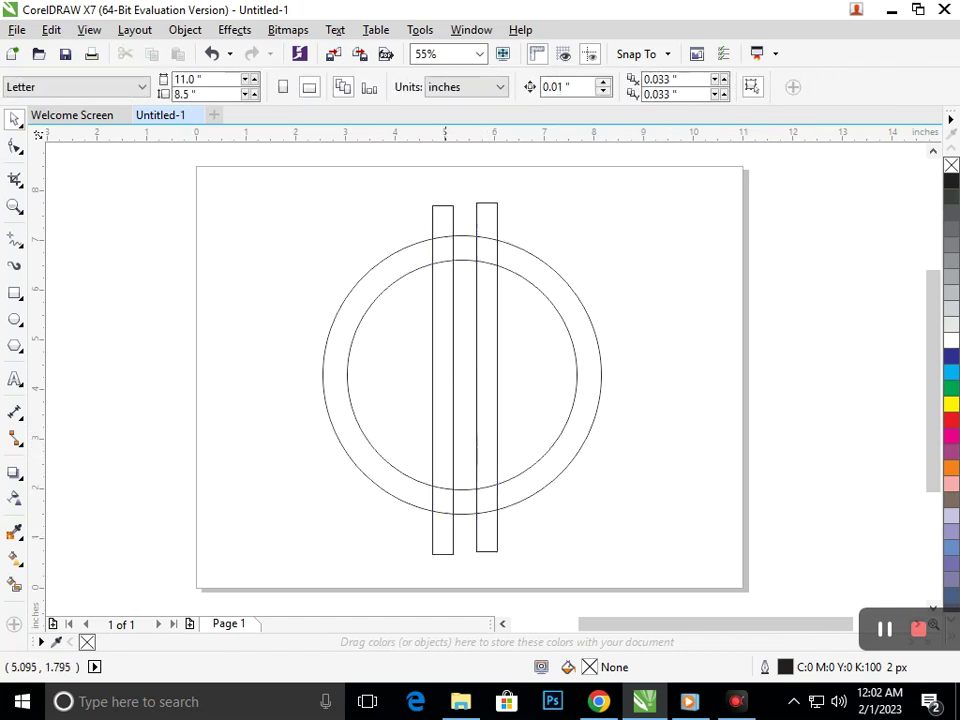
Rotate a copy of the left vertical bar to 270 degrees so it lies horizontally across the circles
click(442, 459)
click(441, 461)
drag(425, 565, 253, 345)
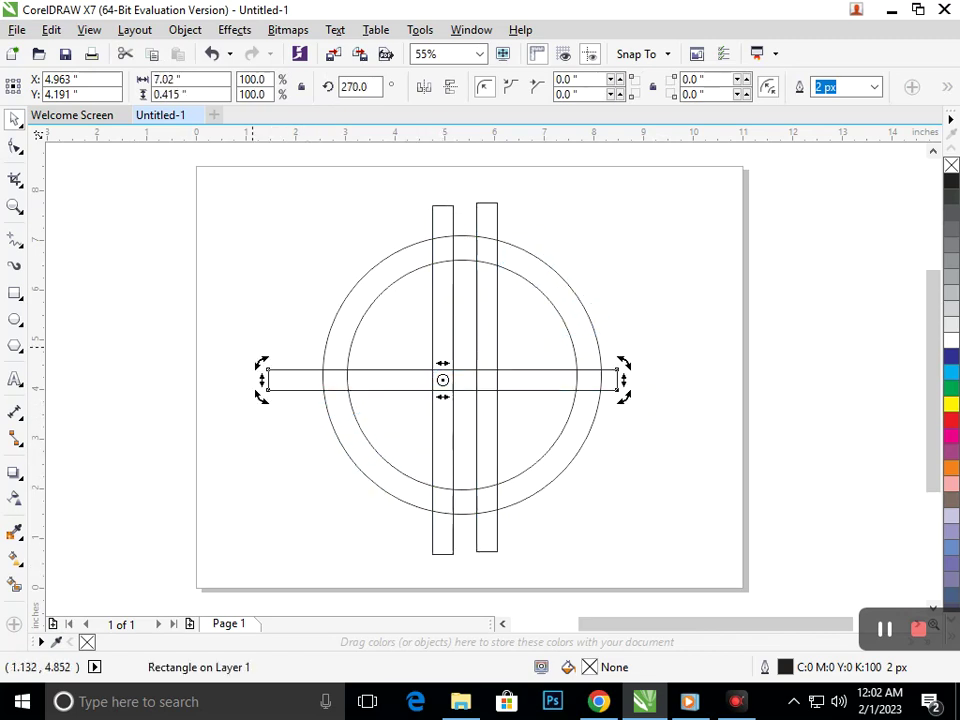
click(292, 505)
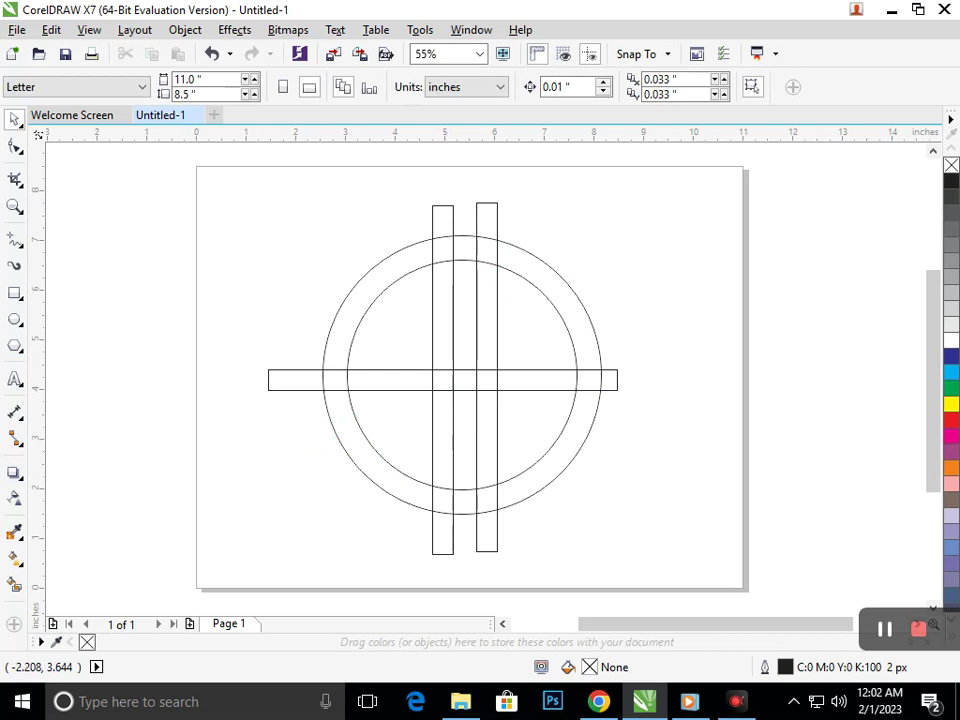
Smart Fill the left ring segments, the upper half of the left bar and the left horizontal arm in blue to form a letter e
click(14, 585)
click(332, 425)
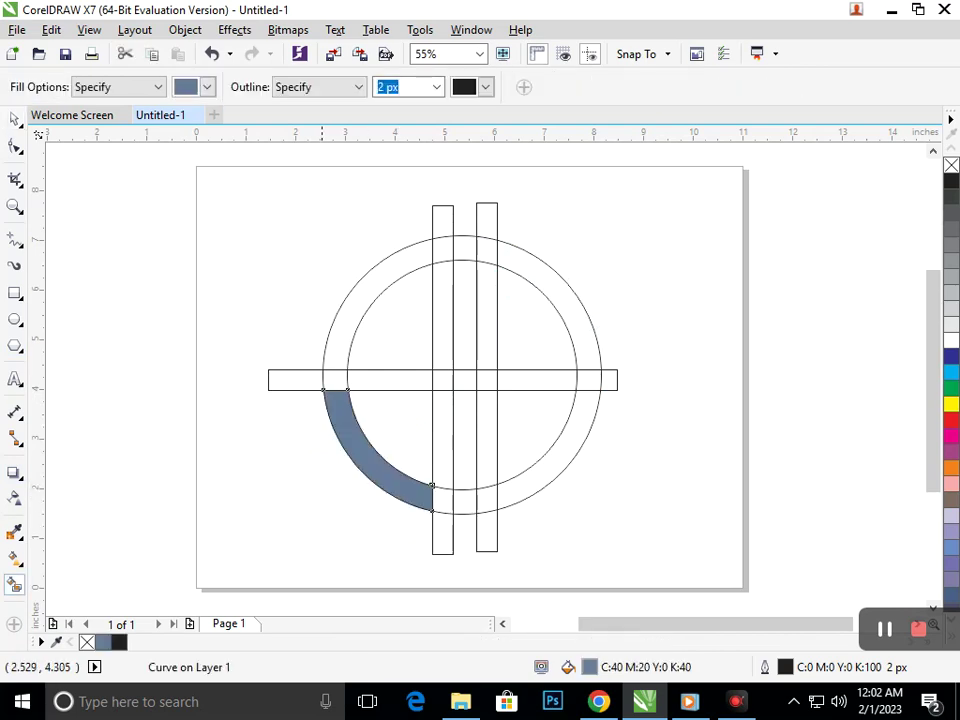
click(337, 342)
click(336, 379)
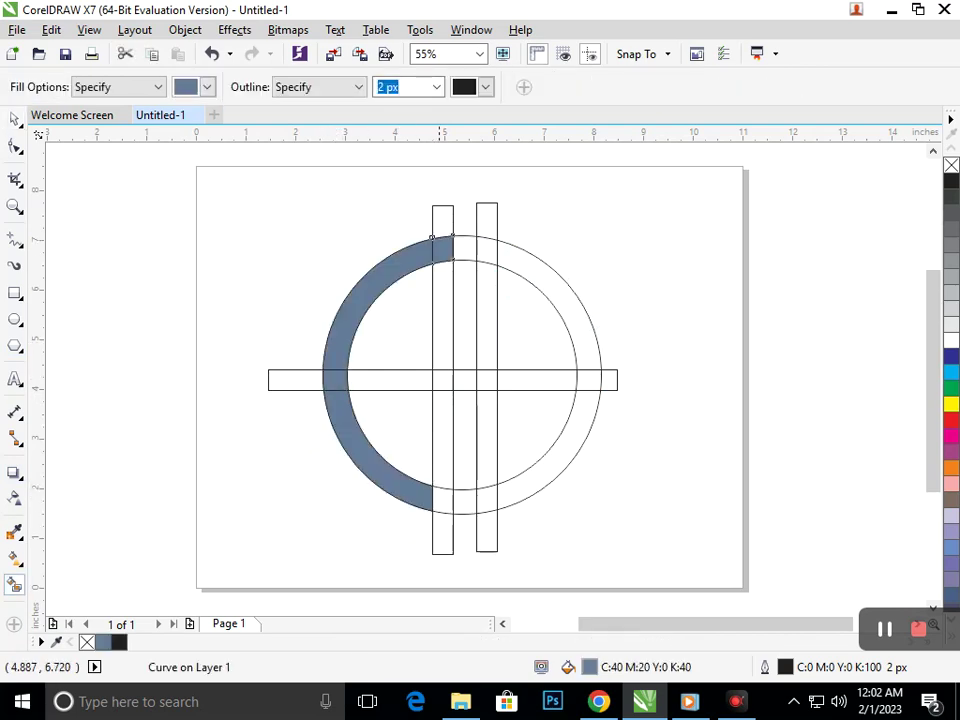
click(440, 262)
click(442, 380)
click(388, 380)
Smart Fill the right bar inside the ring and all right-hand ring segments in blue to form a letter D
click(492, 470)
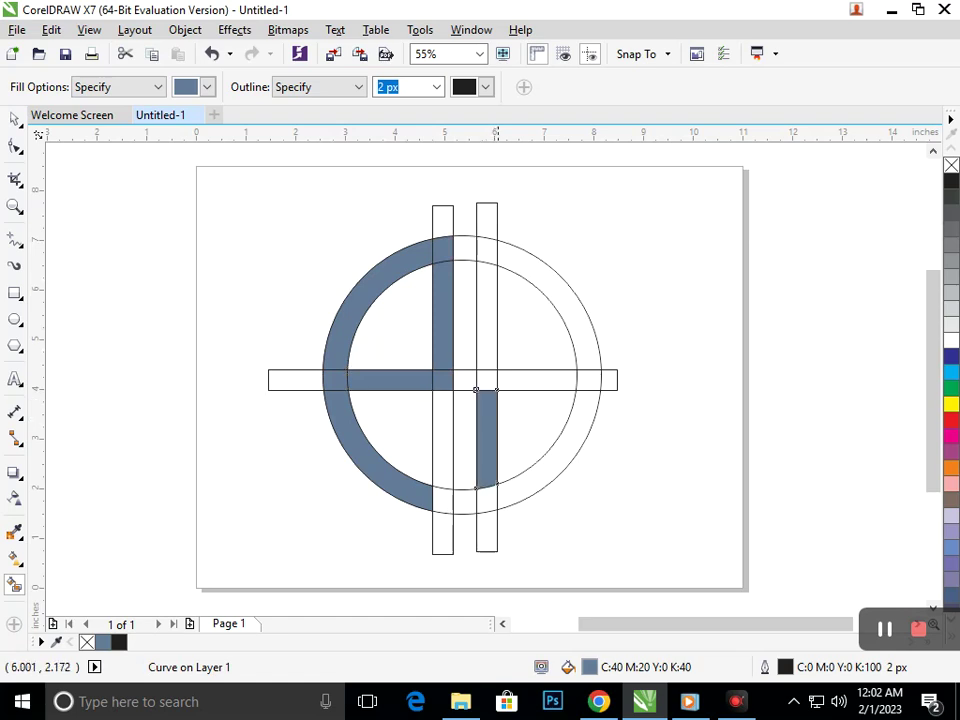
click(559, 488)
click(494, 496)
click(487, 379)
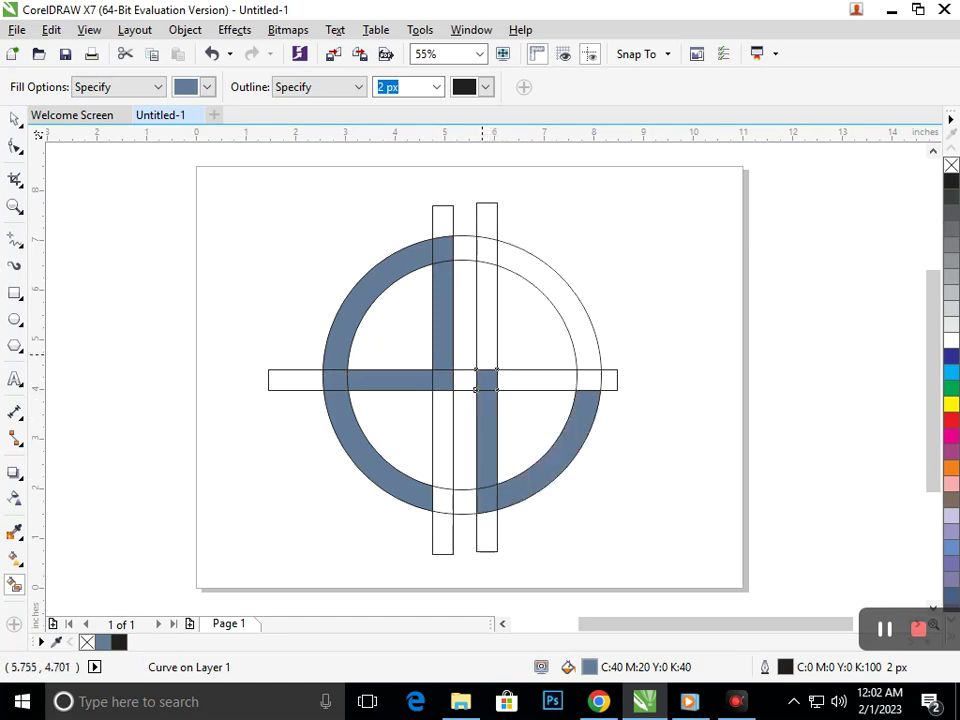
click(484, 300)
click(487, 252)
click(580, 345)
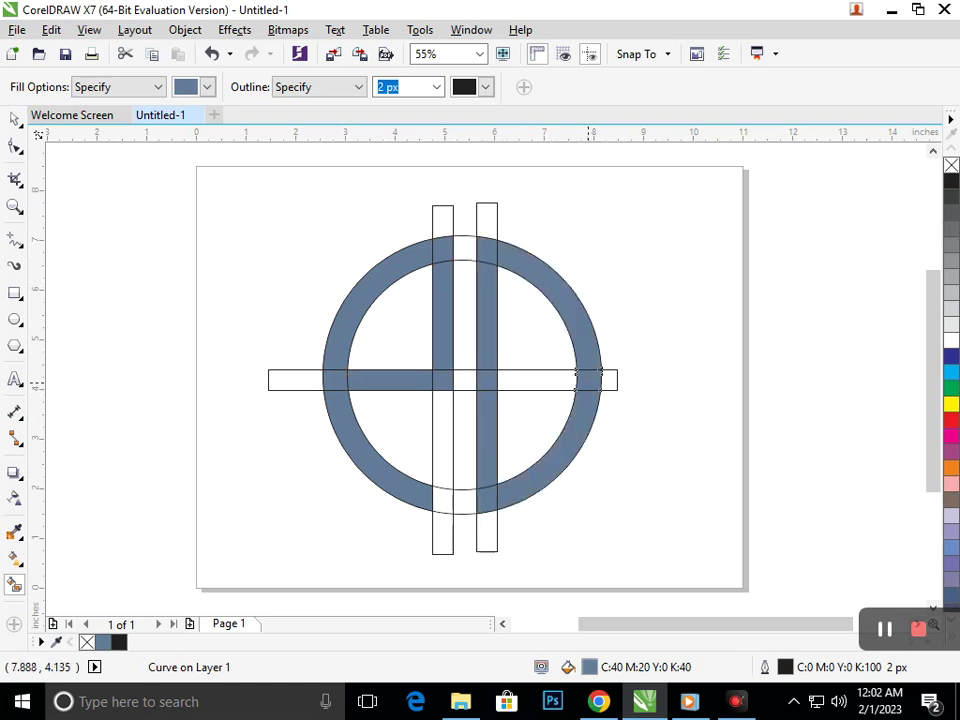
click(14, 119)
click(142, 352)
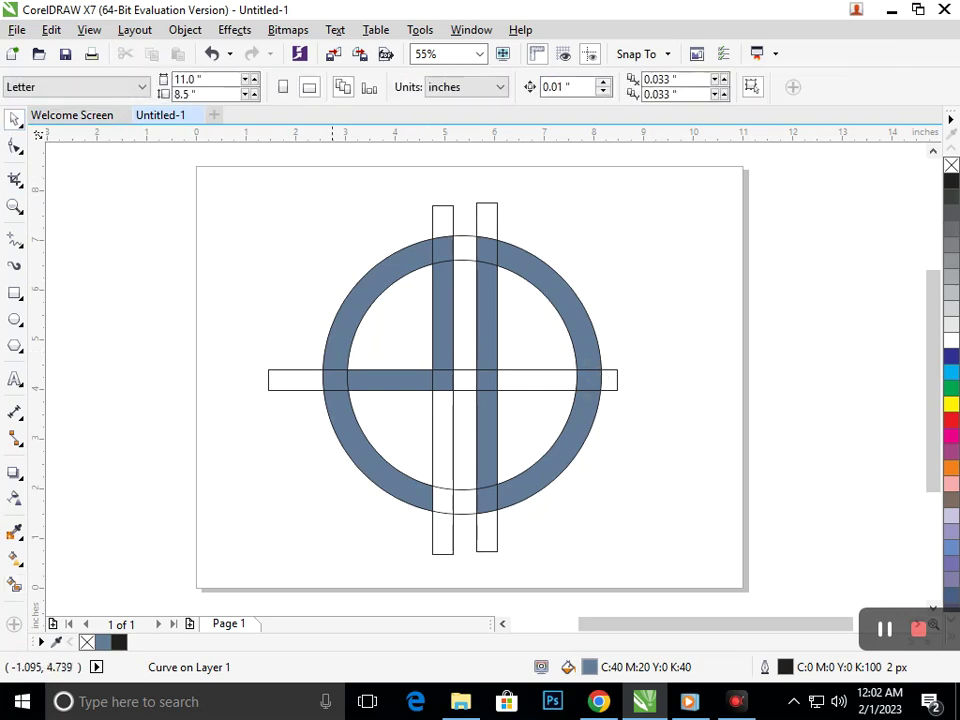
click(360, 452)
click(377, 450)
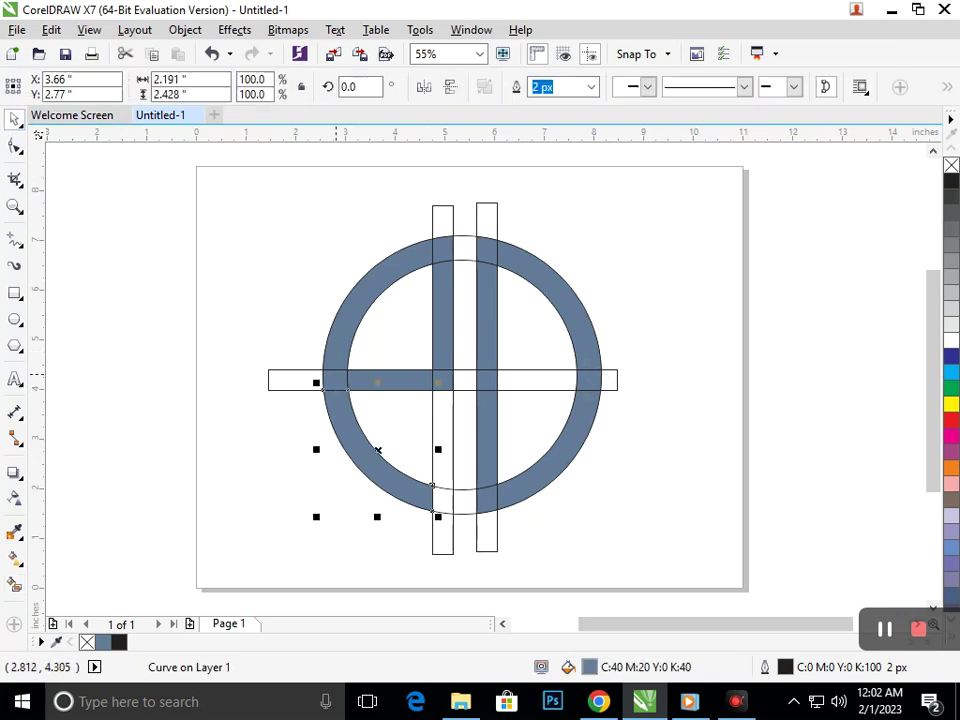
shift+click(336, 374)
shift+click(385, 374)
shift+click(350, 312)
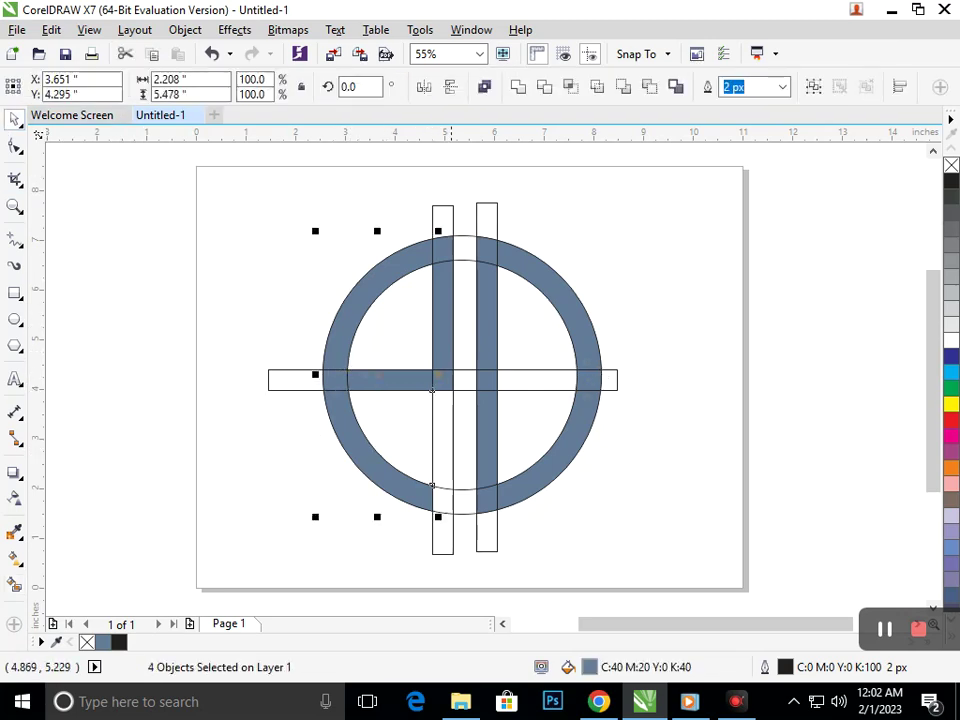
shift+click(454, 259)
shift+click(454, 258)
shift+click(443, 247)
drag(412, 260, 195, 270)
key(ctrl+z)
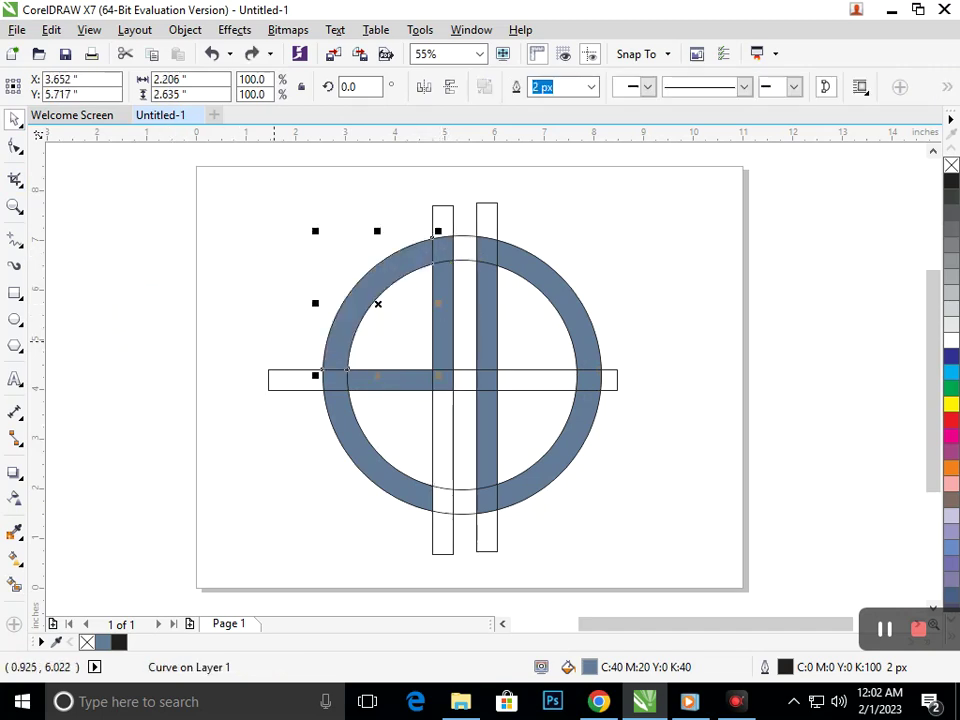
click(252, 318)
Select all the artwork and start a Find Objects search, keeping the wizard window clear of the drawing
drag(156, 176, 715, 586)
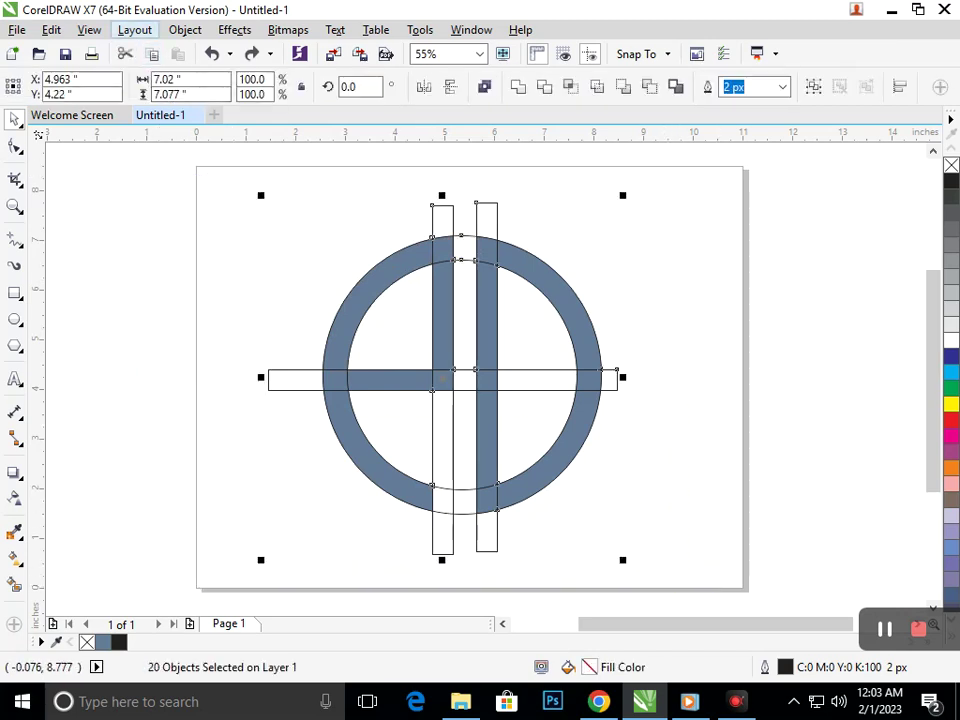
click(89, 29)
mouse_move(51, 29)
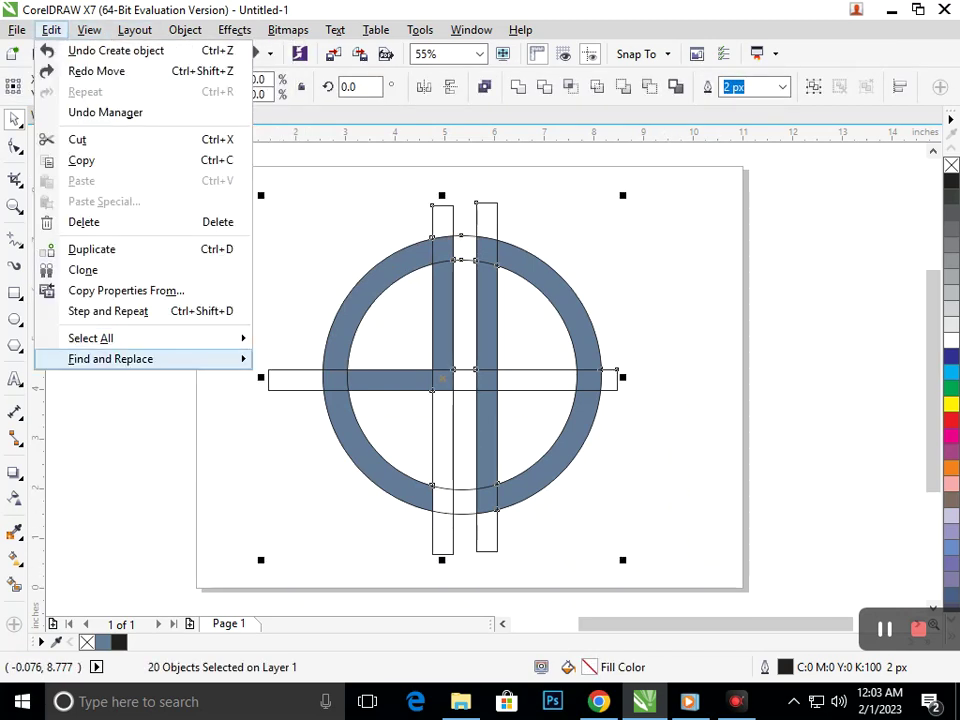
mouse_move(120, 338)
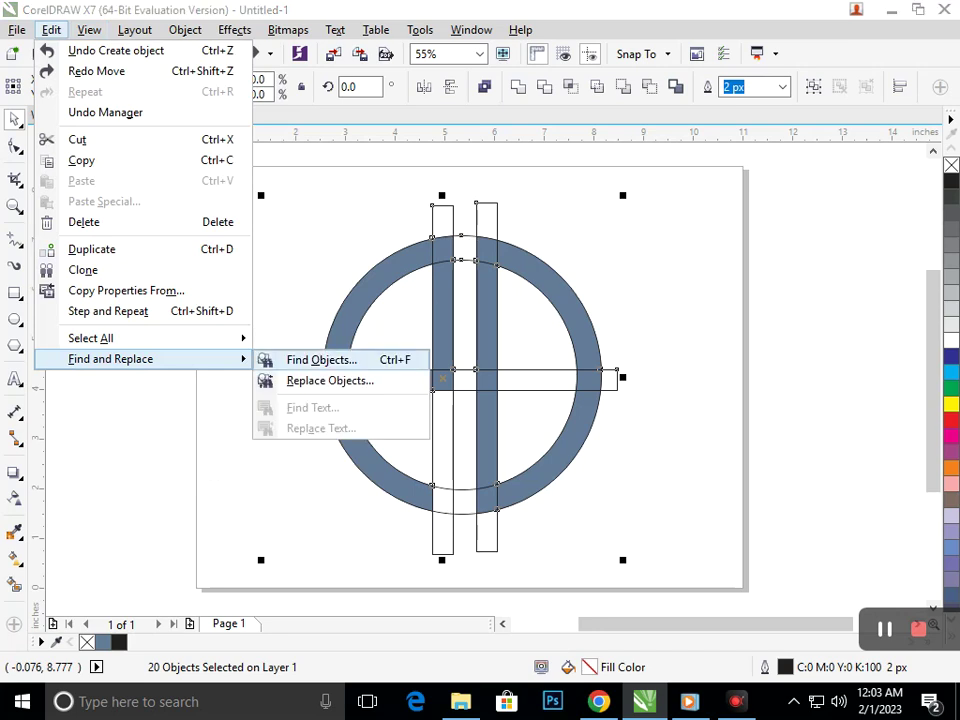
click(321, 358)
key(Return)
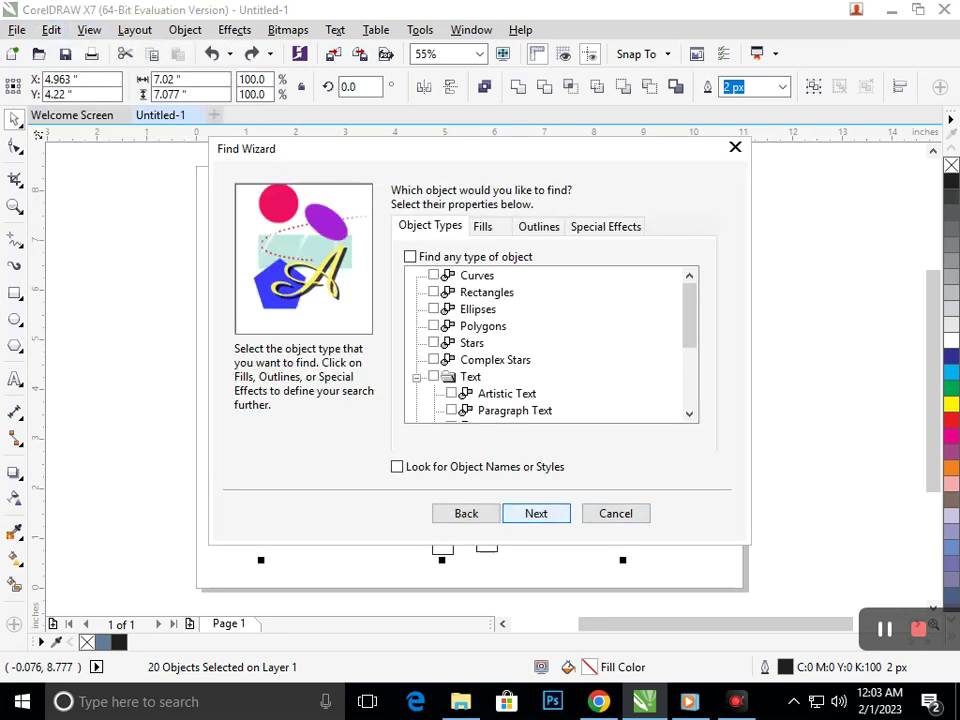
mouse_move(393, 163)
mouse_down()
mouse_move(490, 162)
mouse_move(709, 72)
mouse_up()
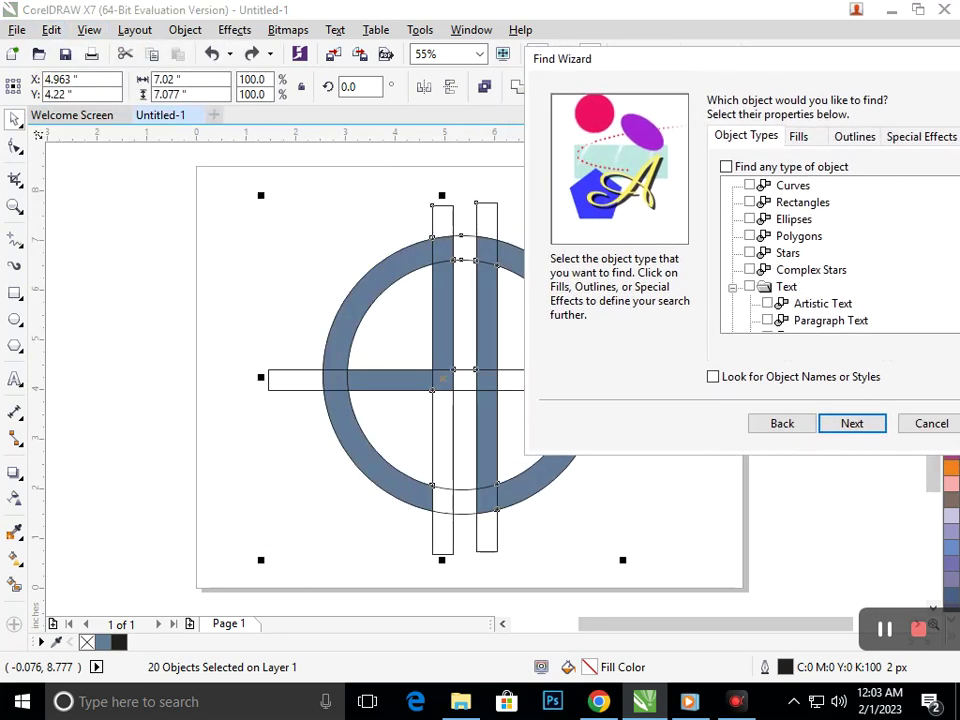
Set the search to a specific uniform colour fill, sampling C:40 M:20 Y:0 K:40 from the blue ring
click(798, 136)
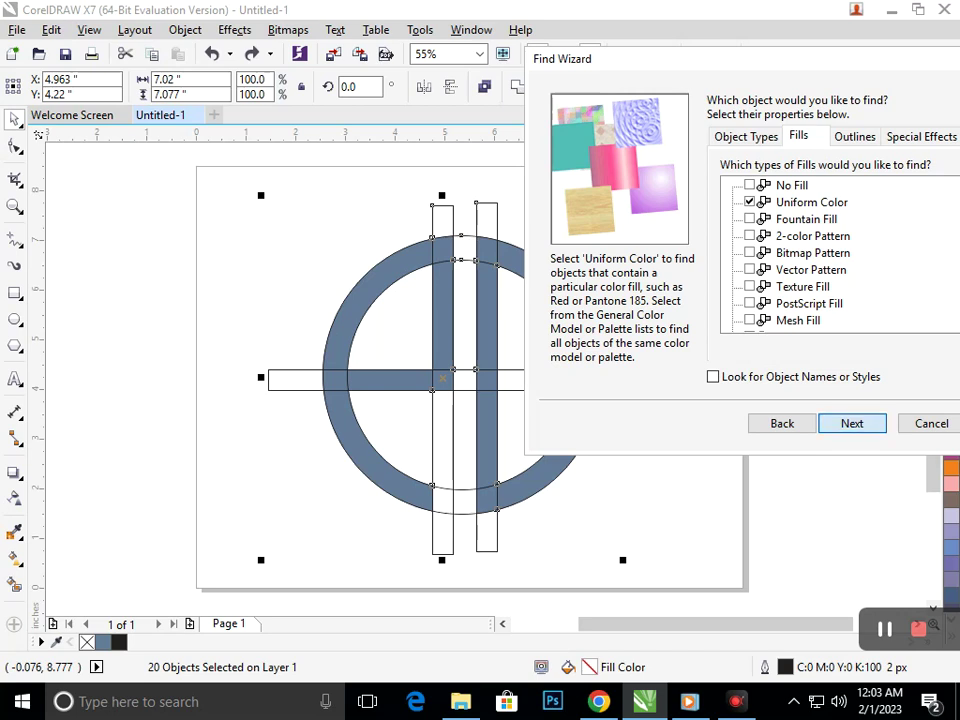
key(Return)
click(606, 156)
click(855, 159)
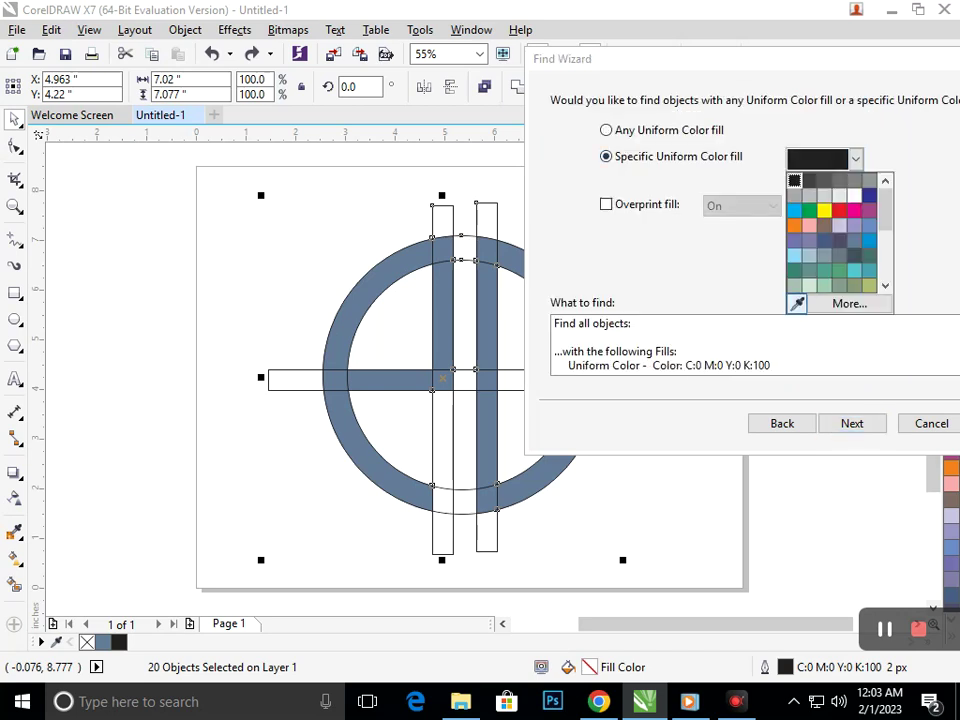
click(797, 303)
click(388, 278)
click(852, 423)
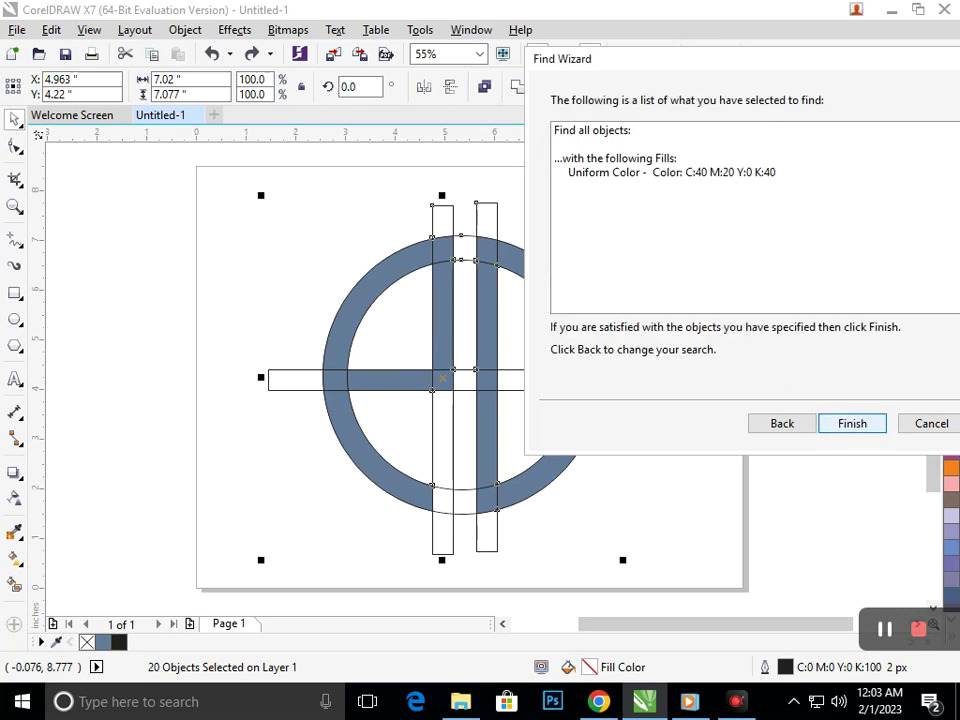
Select all objects matching the fill search and combine them into one shape placed left of the construction outlines
click(852, 423)
click(516, 352)
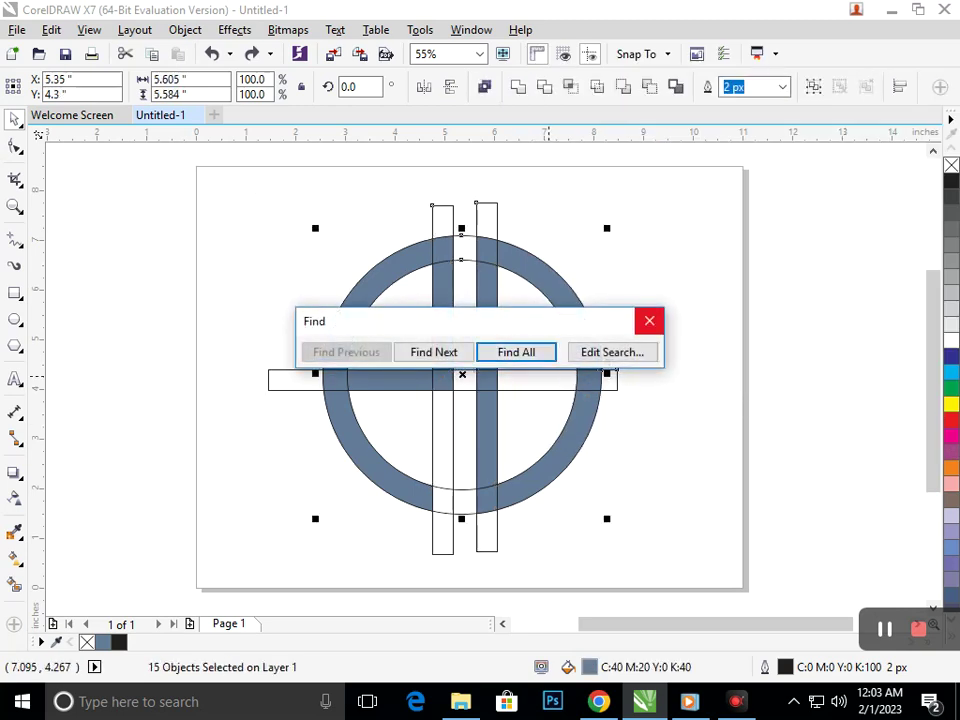
click(649, 320)
drag(563, 325, 248, 292)
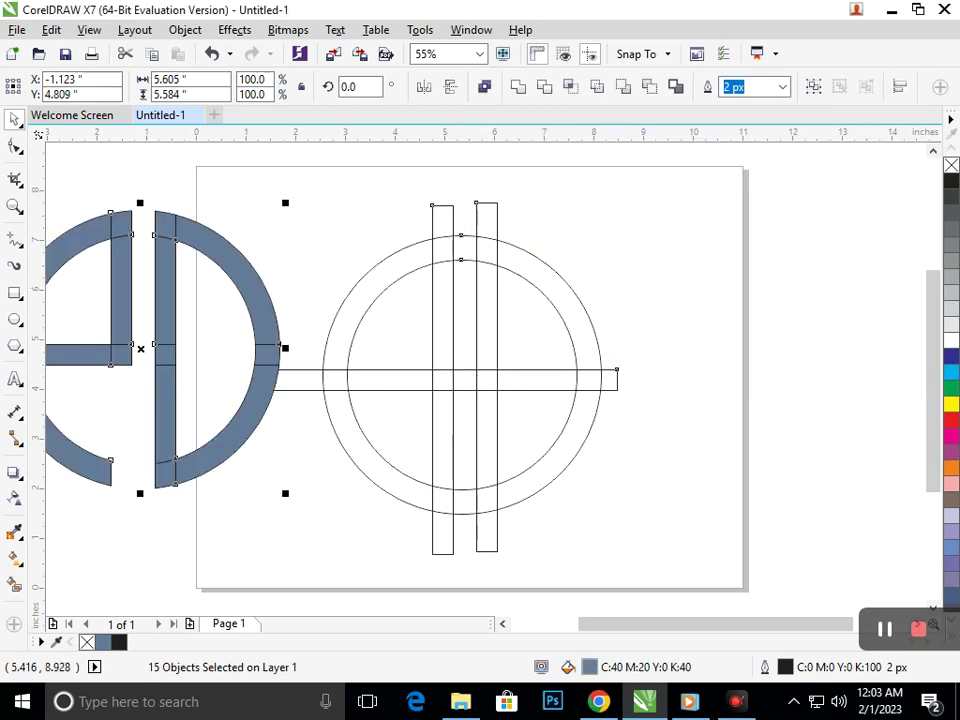
key(ctrl+l)
Delete the stray guideline and all the leftover construction circles and bars
drag(703, 186, 607, 318)
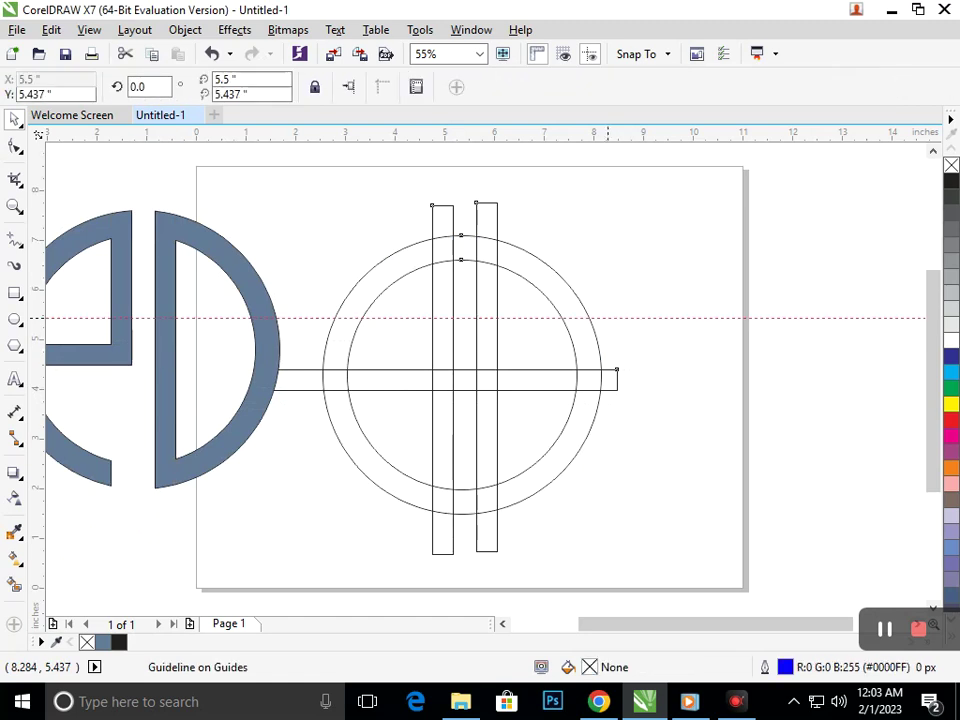
key(Delete)
drag(739, 208, 240, 578)
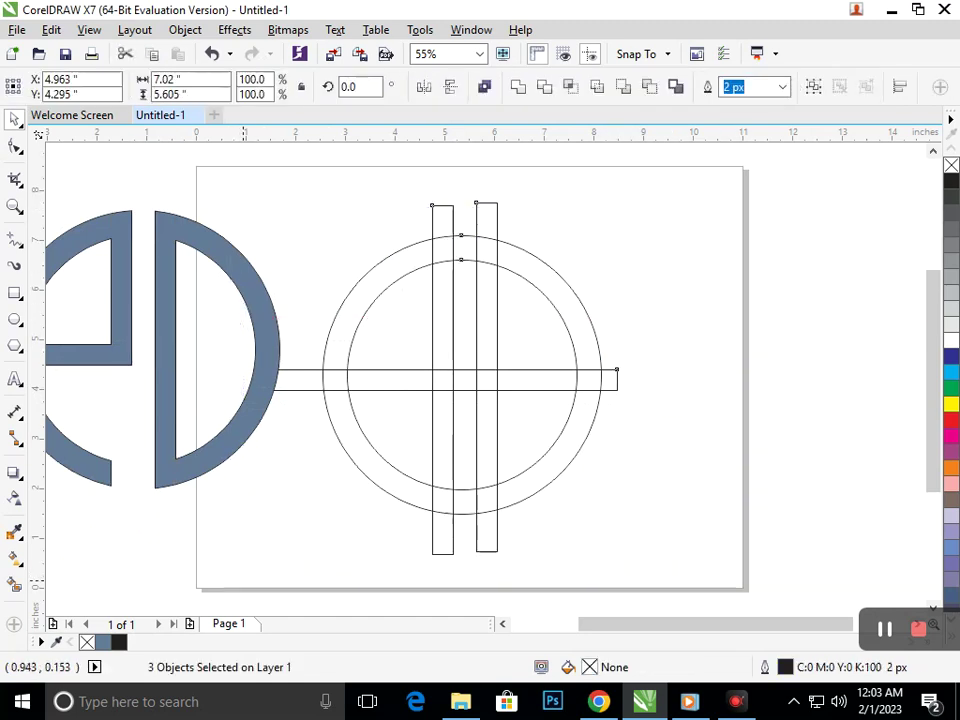
key(Delete)
scroll(386, 494, down, 1)
drag(108, 218, 403, 521)
drag(313, 425, 392, 421)
drag(437, 531, 541, 231)
key(Delete)
Move the combined blue eD shape to the middle of the page
drag(201, 240, 452, 471)
drag(374, 428, 540, 448)
click(426, 609)
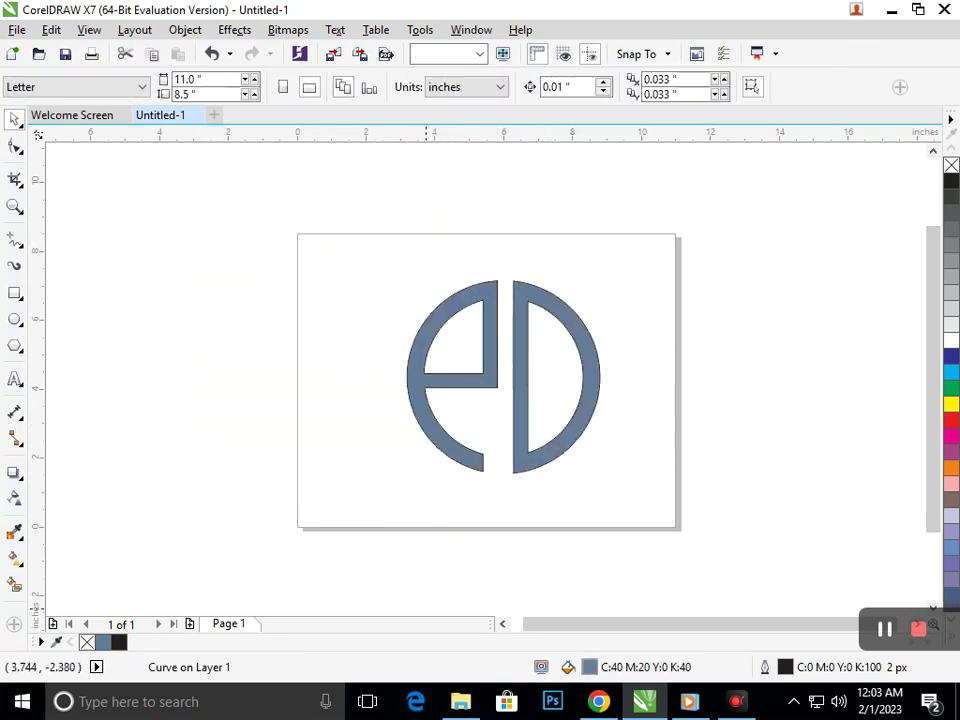
drag(473, 467, 336, 473)
key(ctrl+z)
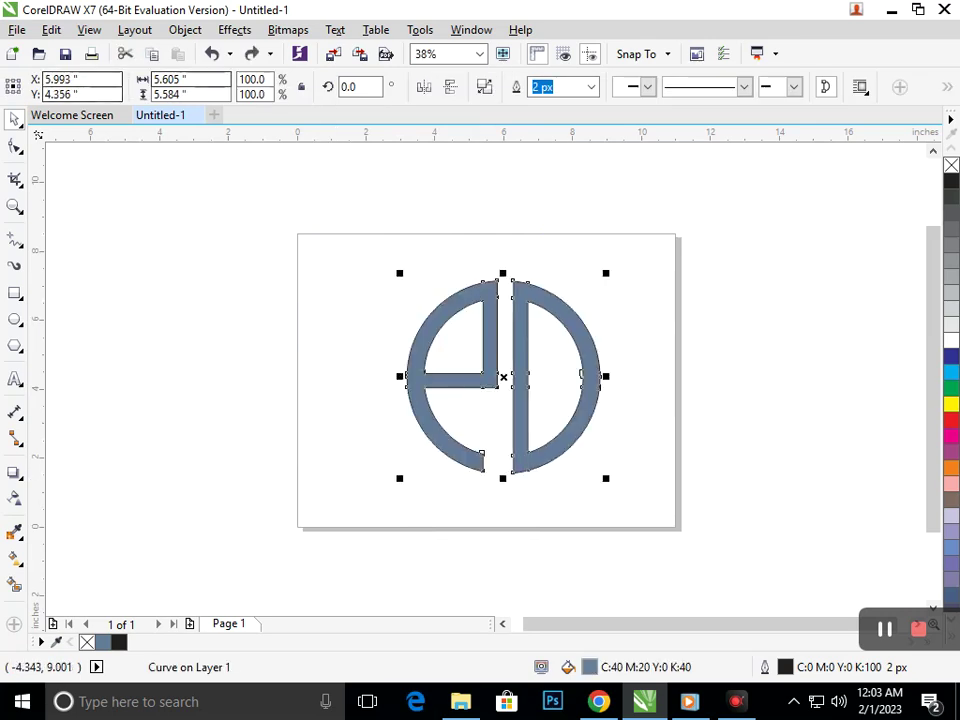
click(185, 29)
click(242, 268)
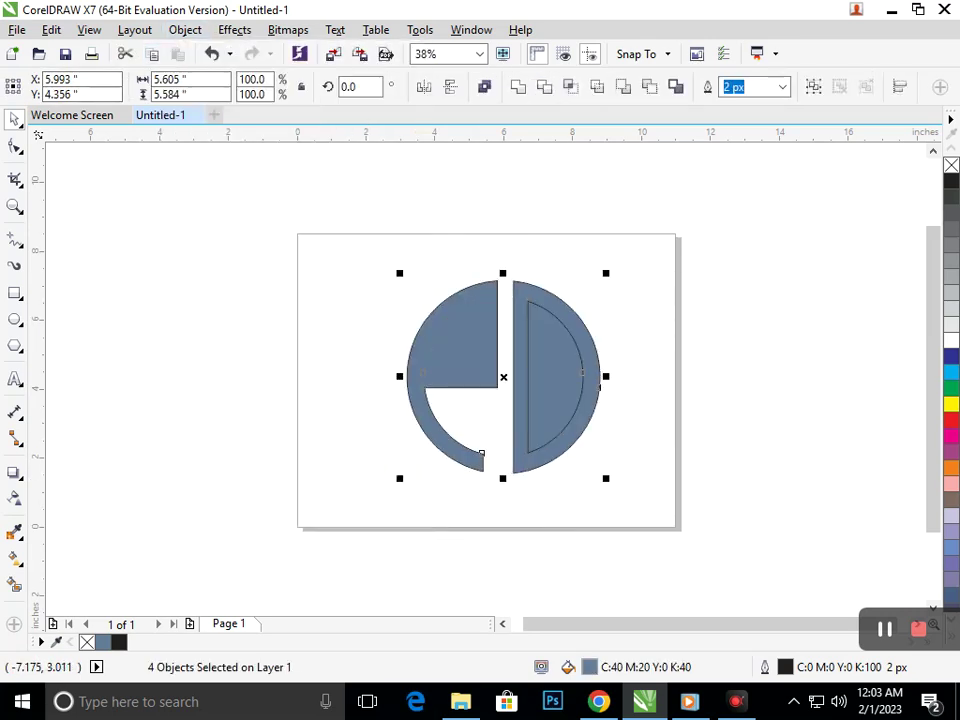
key(ctrl+z)
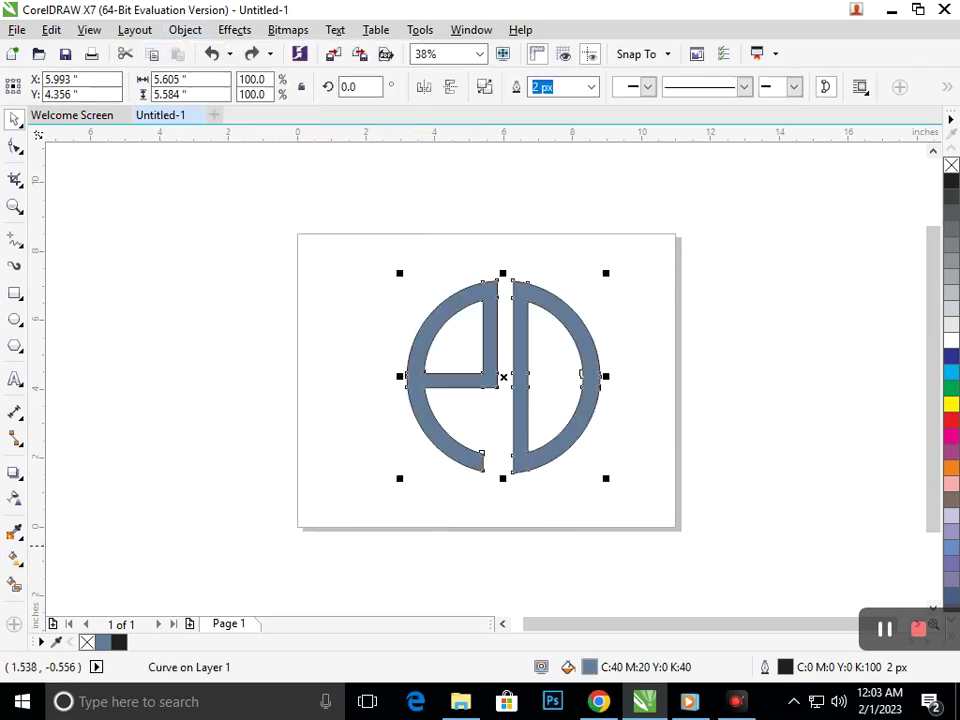
key(ctrl+z)
key(ctrl+z)
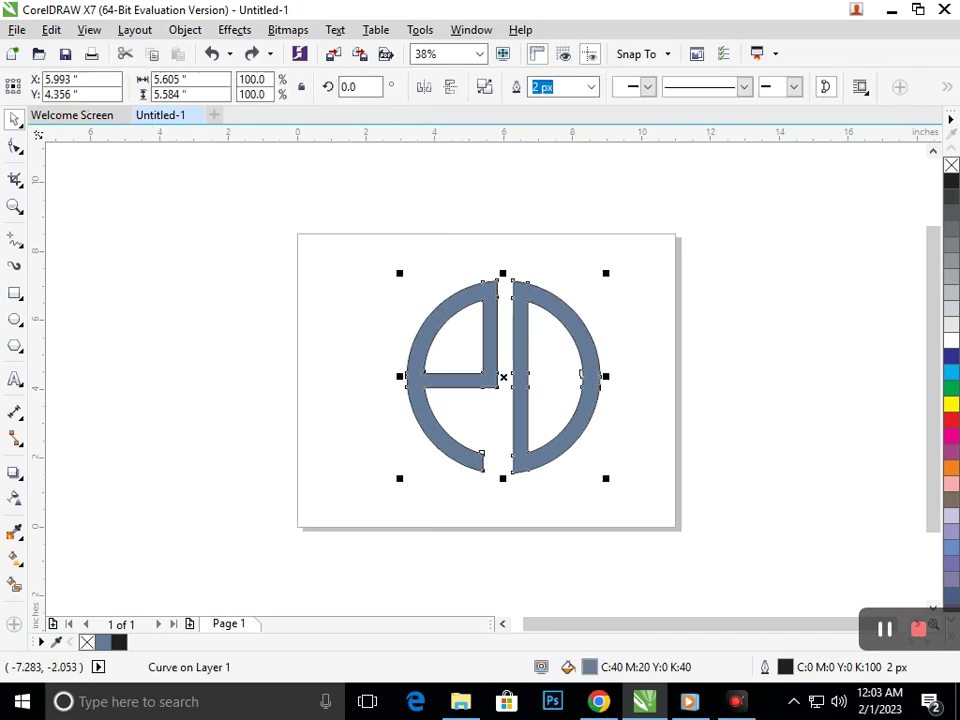
Smart Fill the e and the D of the combined shape to create each letter as its own object
click(14, 585)
click(469, 461)
click(535, 458)
click(15, 118)
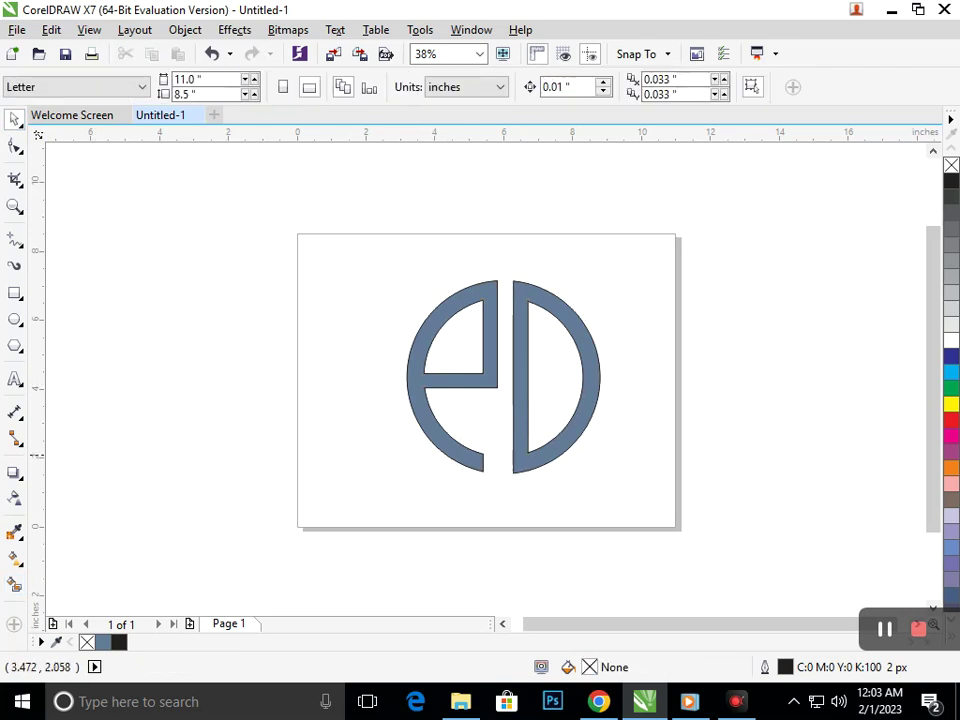
Move the two new letter objects together off the page to the left and delete the original combined shape
drag(442, 452, 242, 440)
key(ctrl+z)
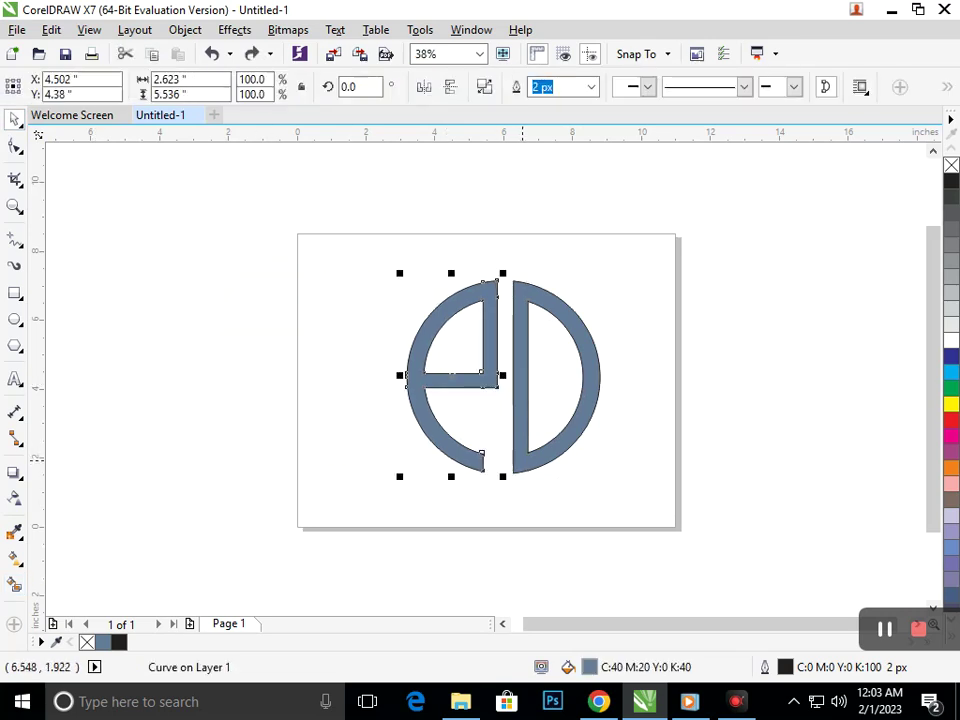
shift+click(525, 462)
drag(528, 455, 179, 420)
drag(342, 259, 661, 508)
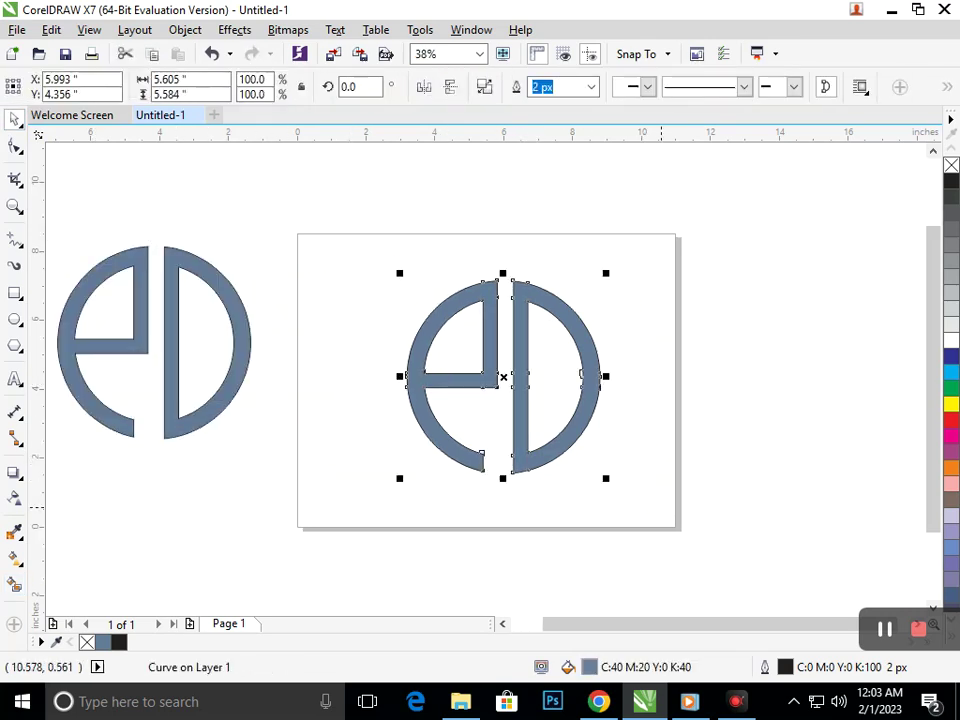
key(Delete)
Move the e and D letter objects together back to the middle of the page
click(201, 411)
shift+click(112, 429)
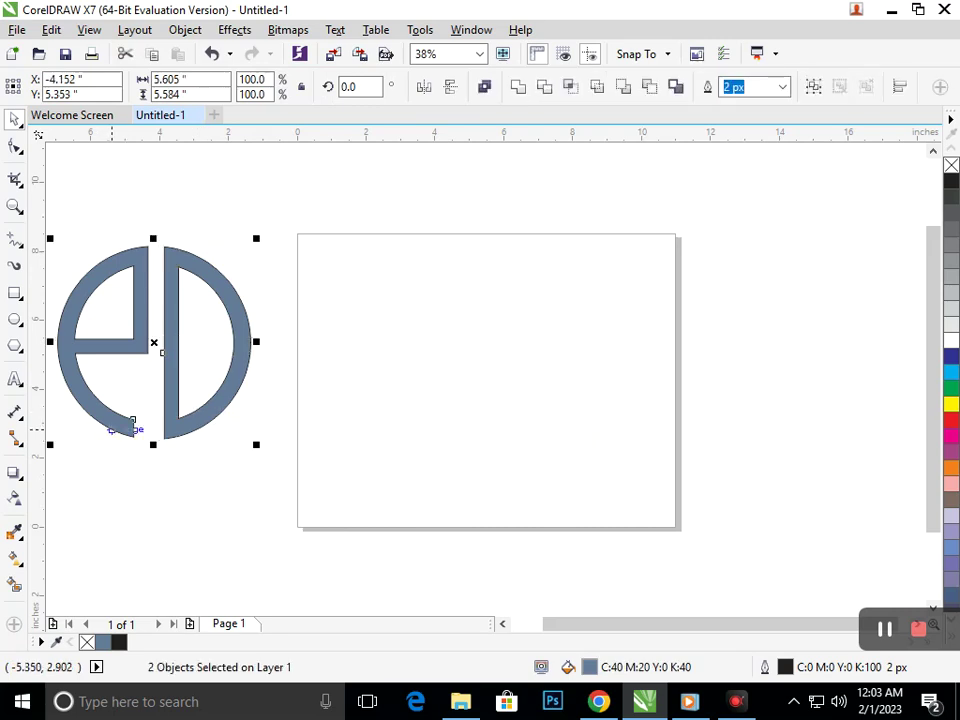
key(F10)
click(14, 119)
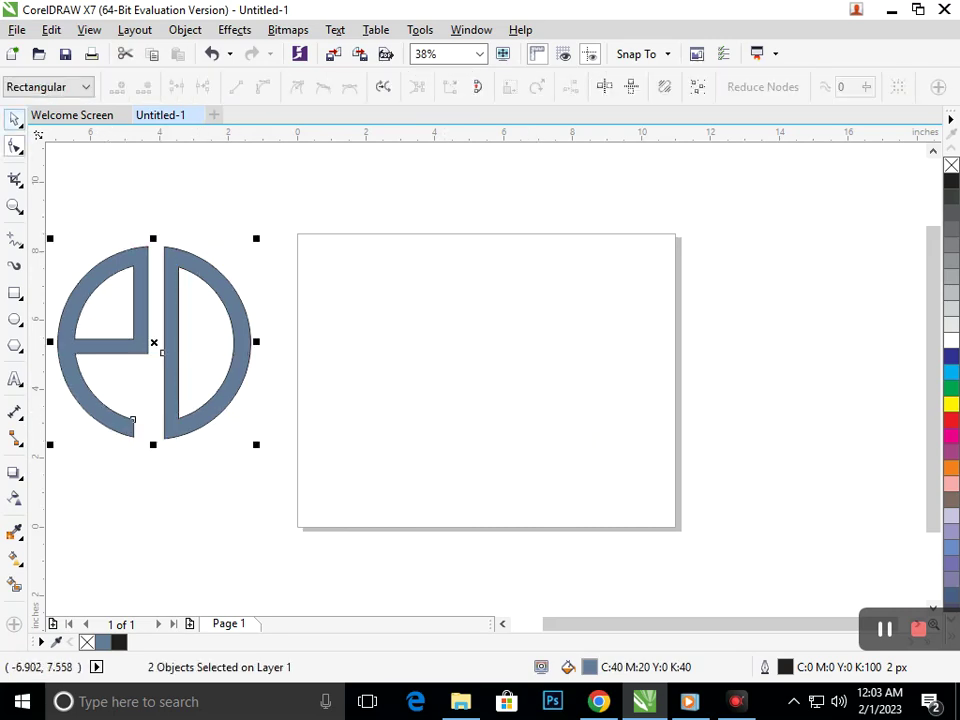
click(214, 346)
click(172, 345)
shift+click(134, 350)
drag(135, 348, 473, 377)
click(311, 529)
drag(440, 433, 383, 445)
key(ctrl+z)
Apply a linear fountain fill to the e with yellow #EBE240 at the upper end and grey-blue at the lower end
click(18, 562)
click(92, 557)
drag(478, 286, 463, 465)
click(488, 459)
click(564, 316)
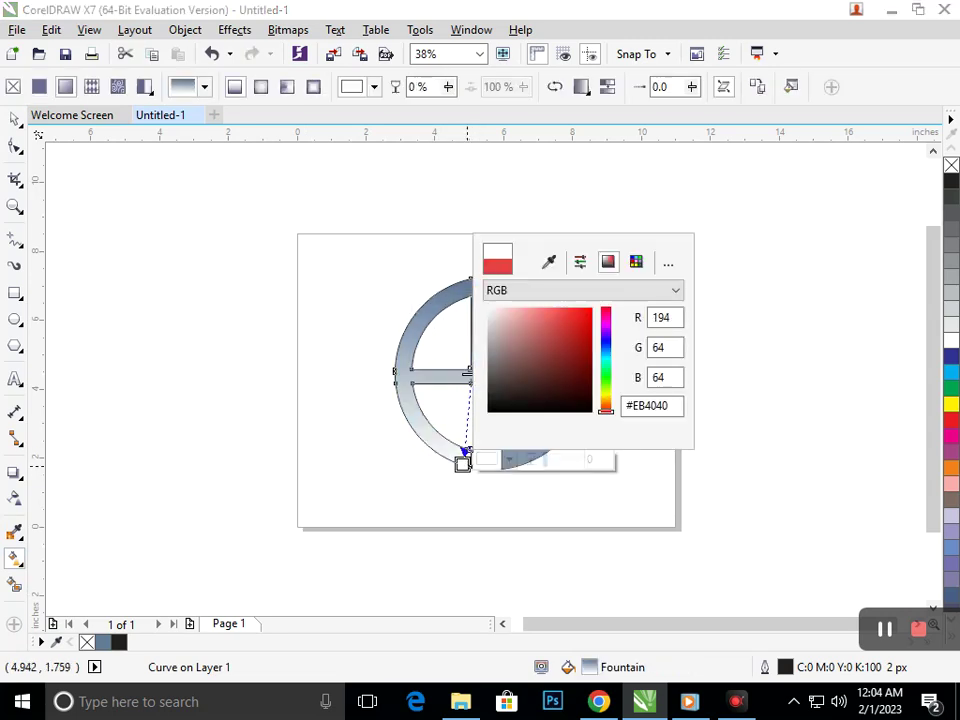
click(606, 395)
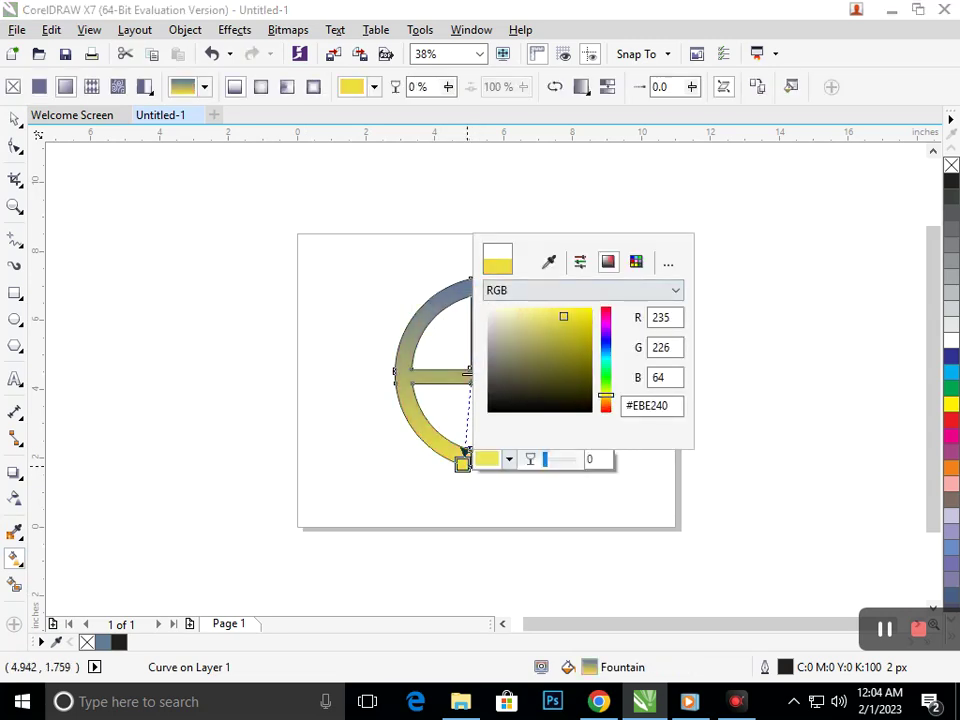
click(398, 554)
mouse_move(476, 286)
mouse_down()
mouse_move(396, 446)
mouse_move(431, 473)
mouse_move(483, 284)
mouse_up()
drag(431, 472, 471, 456)
Apply a linear fountain fill to the D from grey-blue at the upper end to light blue #869FEB at the lower end
click(569, 382)
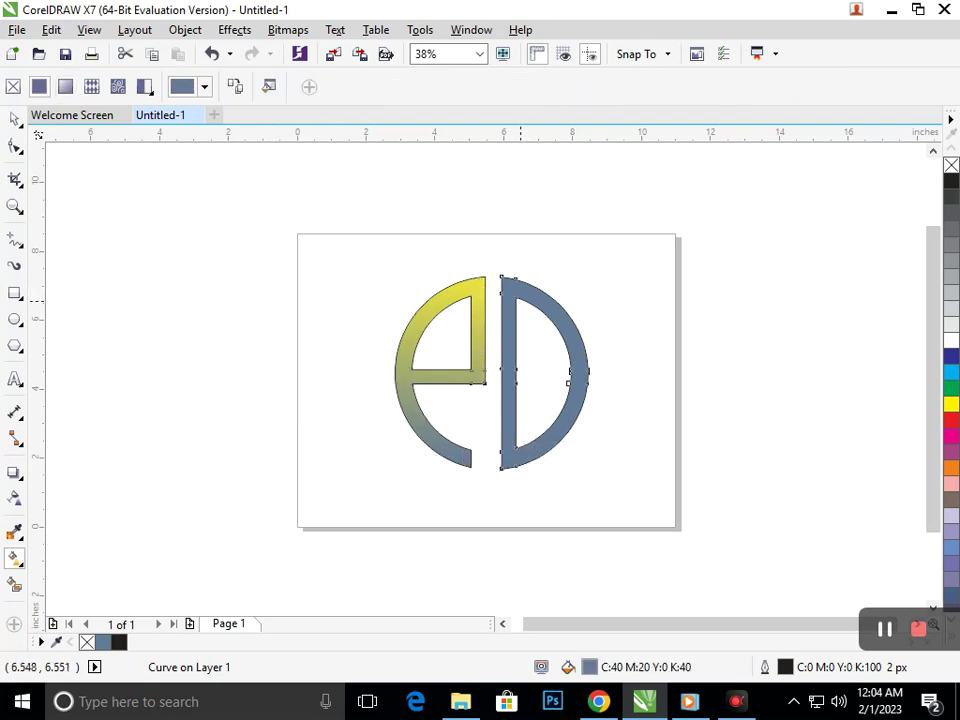
drag(516, 330, 551, 446)
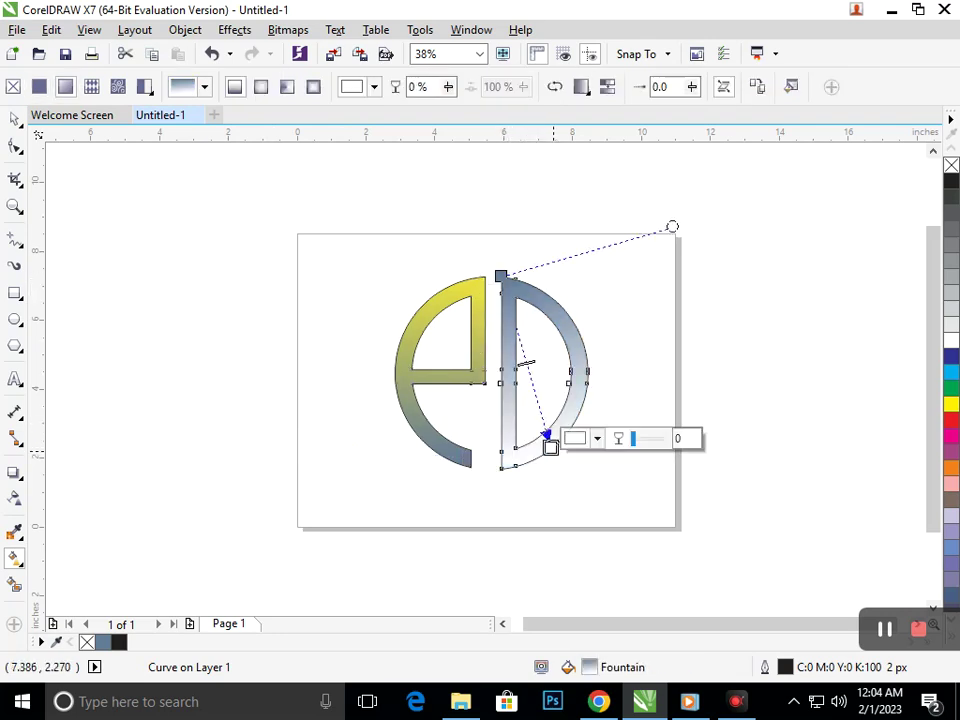
click(596, 438)
click(677, 531)
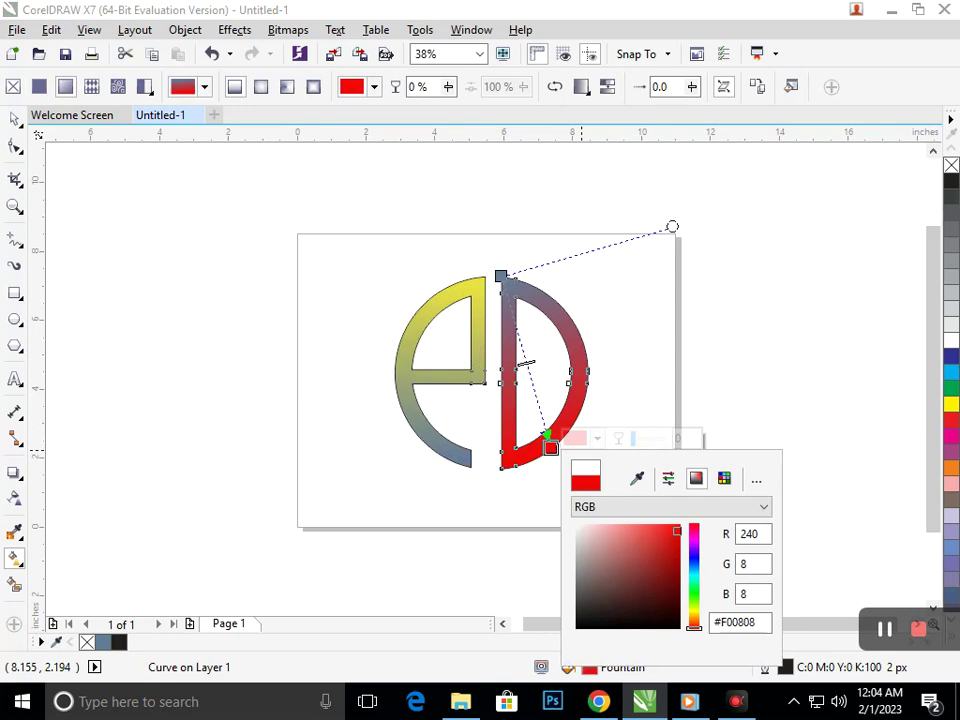
click(694, 563)
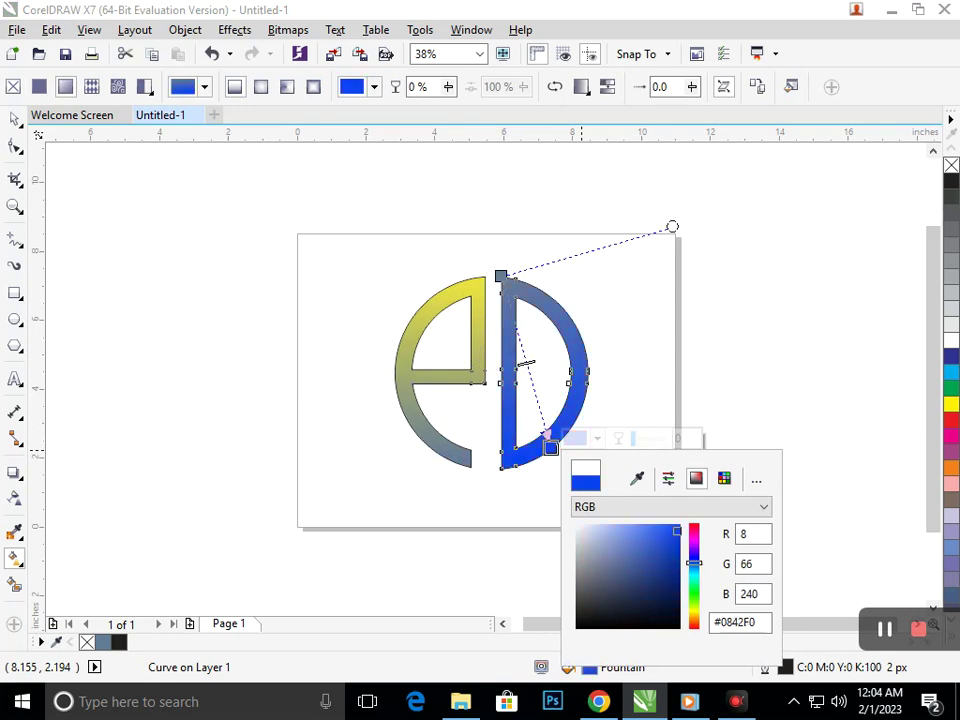
click(621, 533)
Set the upper gradient colour of the D to yellow-green C21 M0 Y100 K0
click(500, 275)
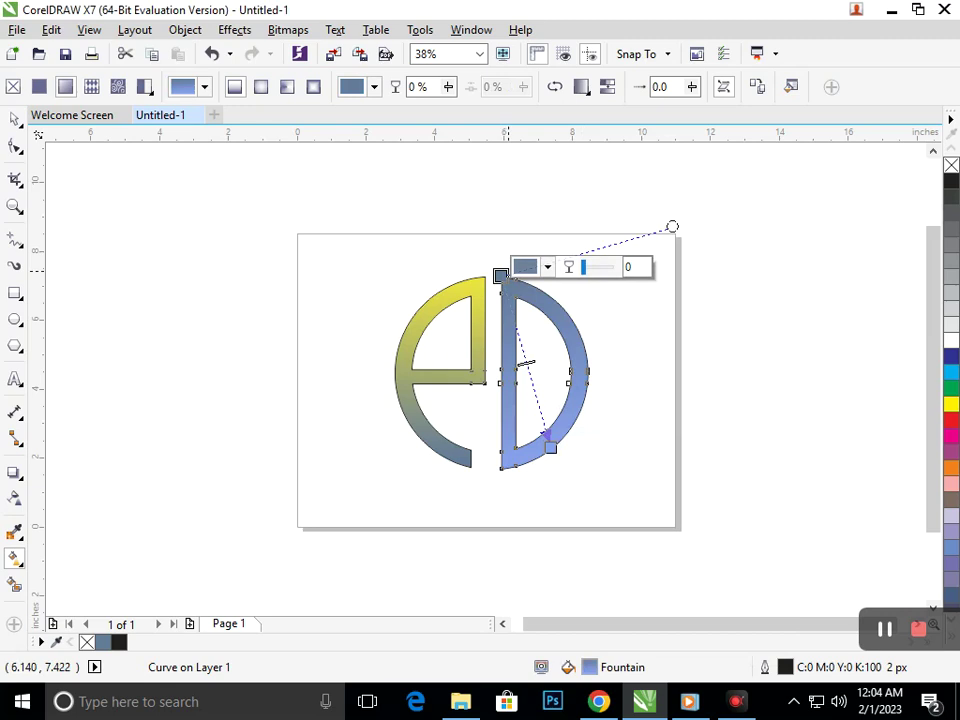
click(547, 267)
click(644, 437)
click(617, 358)
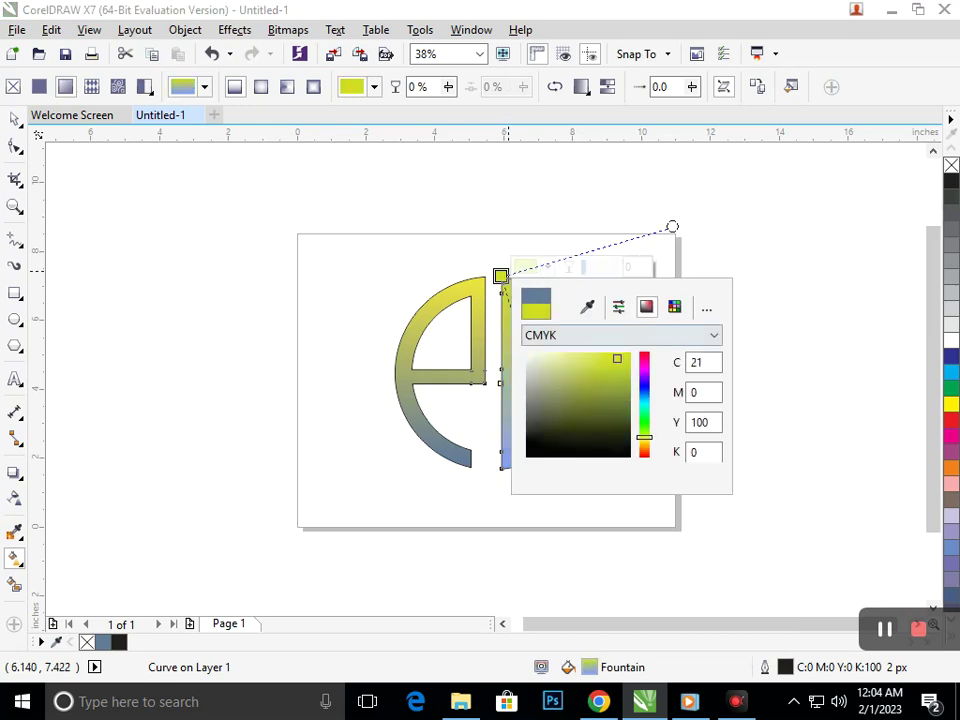
click(591, 516)
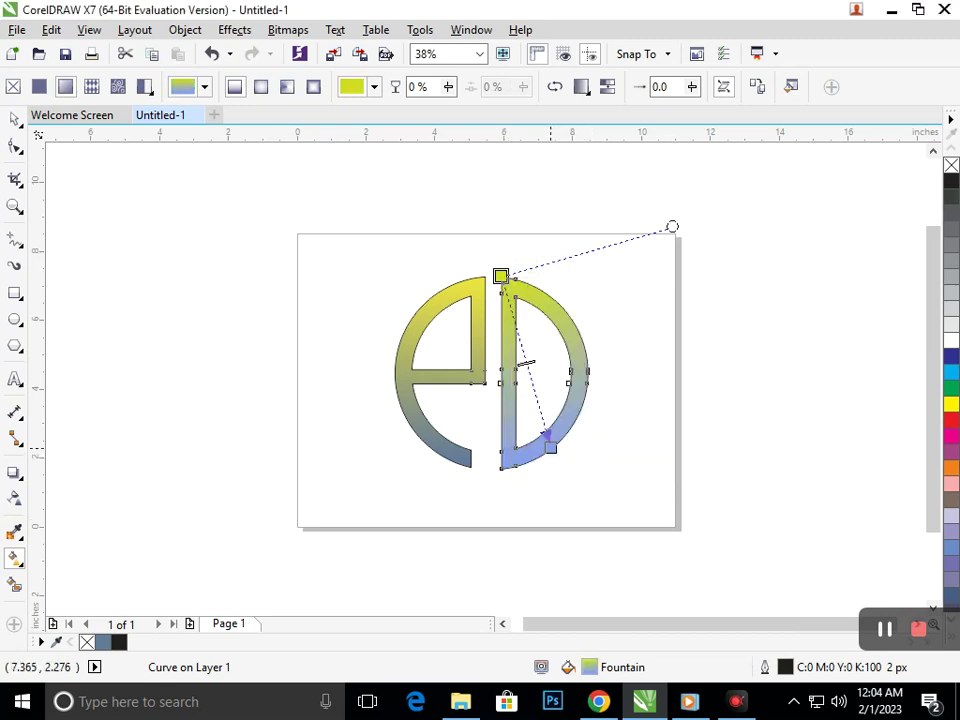
Change the lower gradient colour of the D to a strong saturated blue
click(551, 446)
click(597, 438)
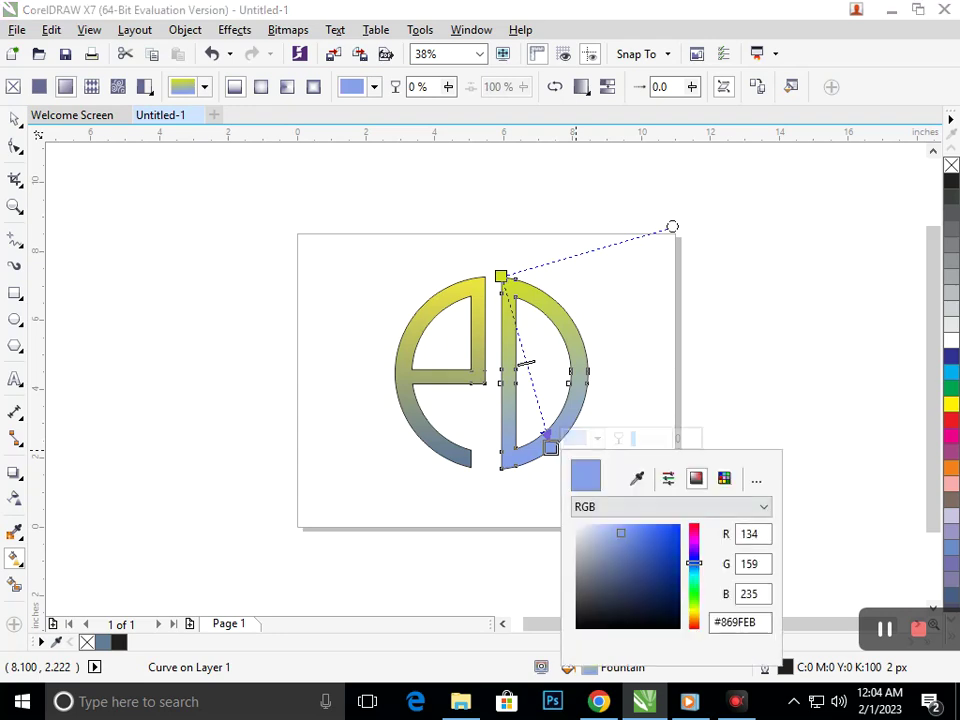
click(694, 593)
click(661, 539)
click(639, 555)
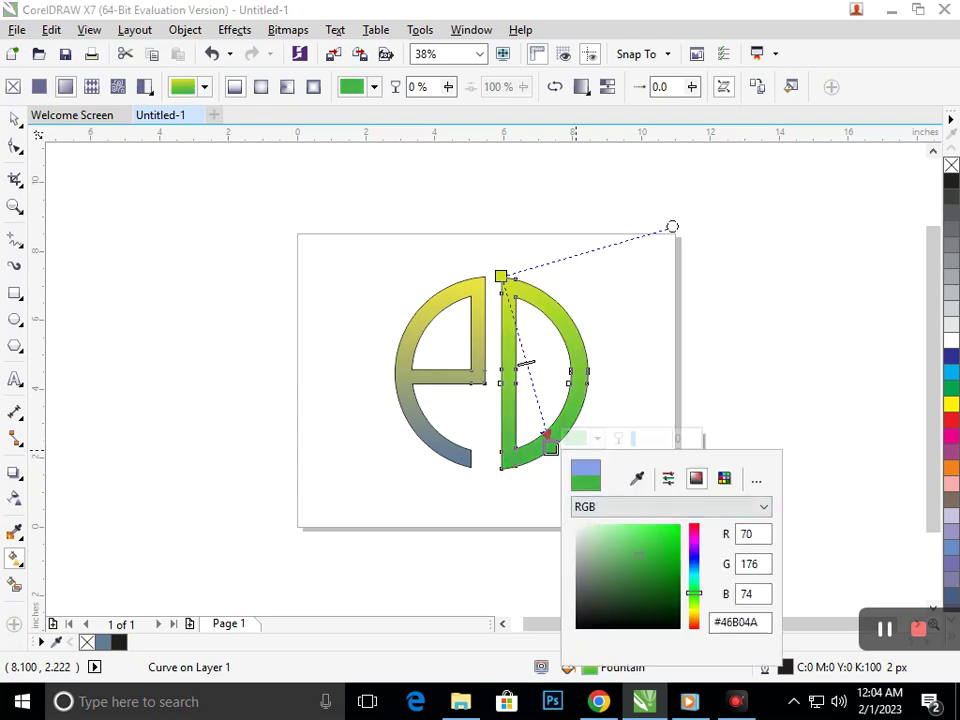
click(693, 562)
click(665, 540)
click(460, 464)
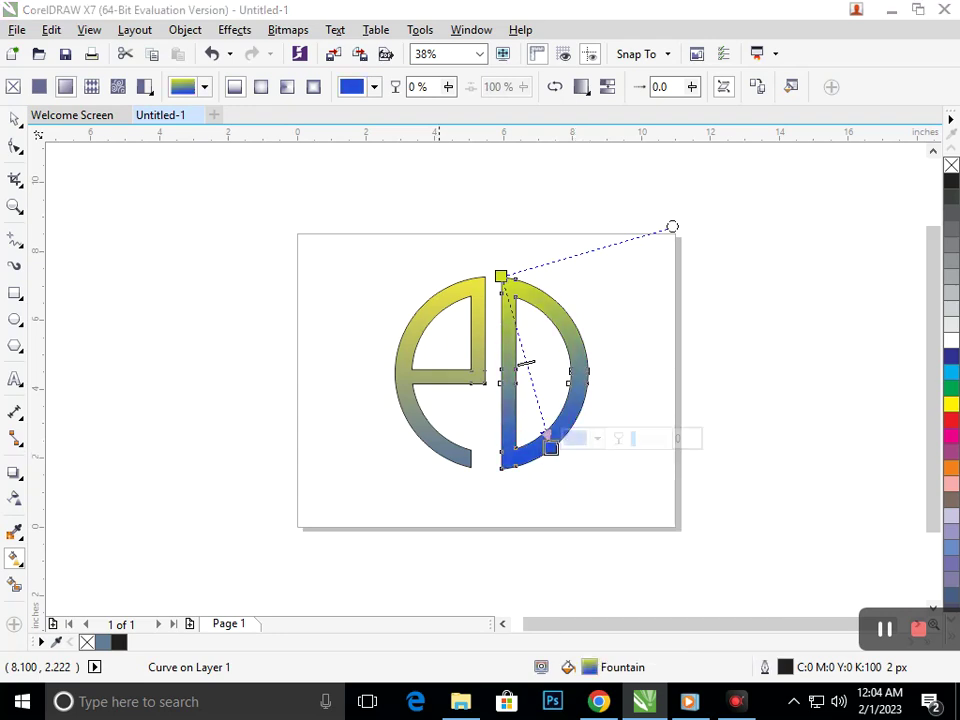
Try a deep blue as the lower gradient colour of the e and undo the stray gradient redraw
click(467, 456)
click(516, 452)
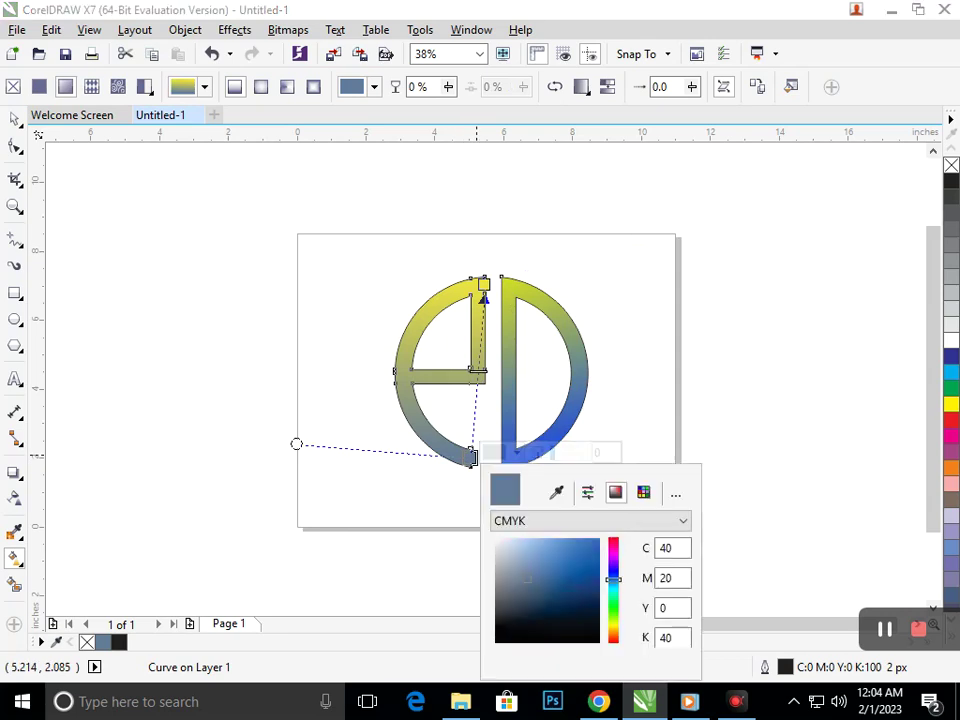
click(596, 562)
click(375, 538)
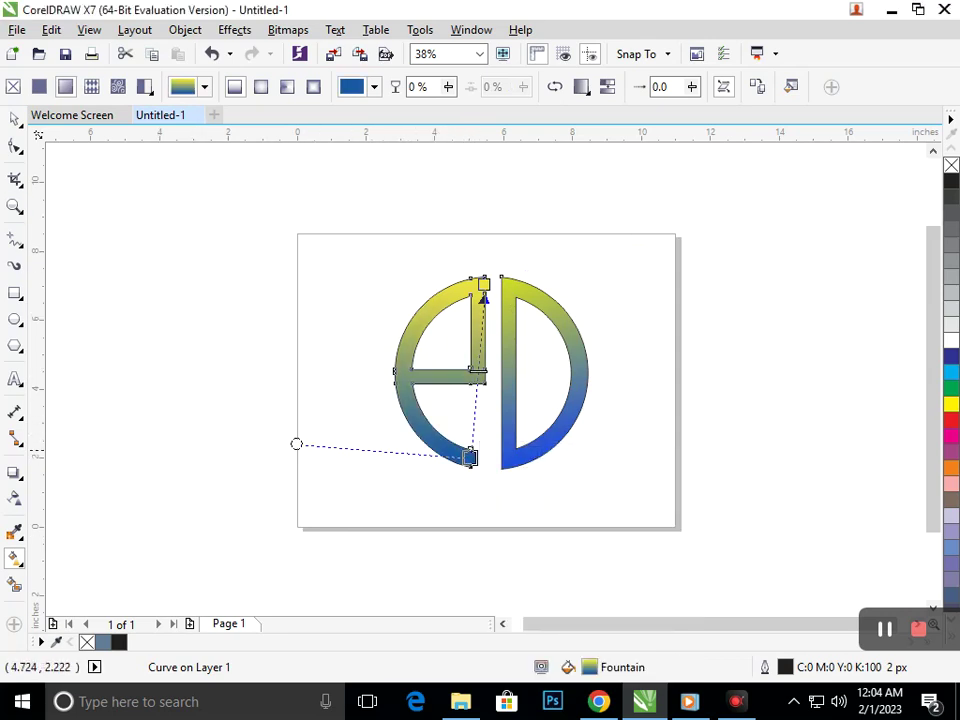
drag(490, 430, 490, 434)
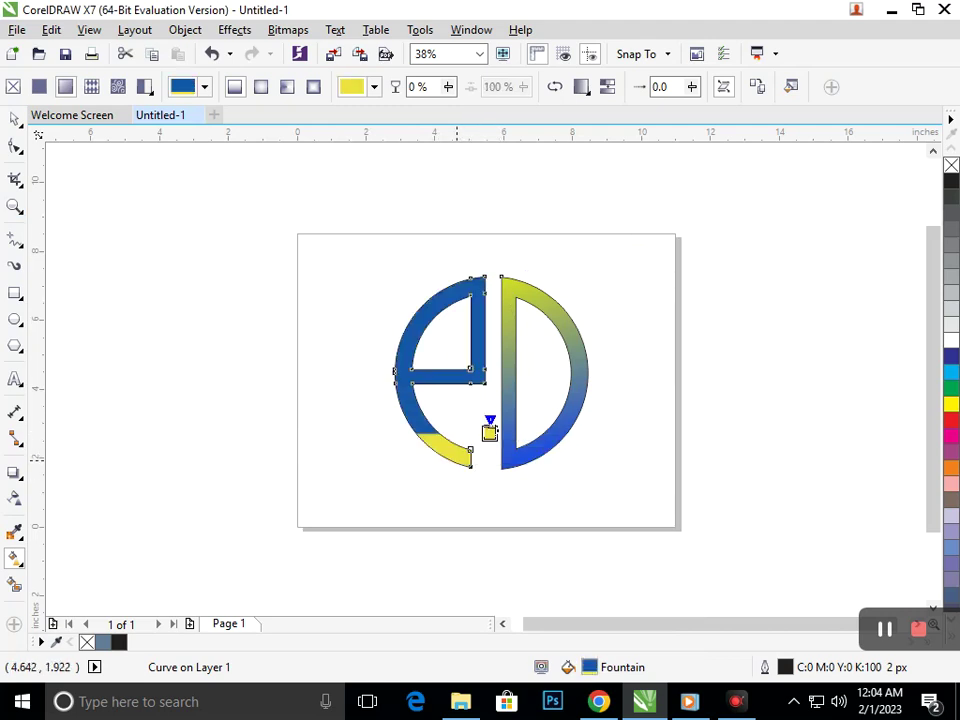
key(ctrl+z)
Set the lower gradient colour of the e to bright red and deselect the letter
click(470, 456)
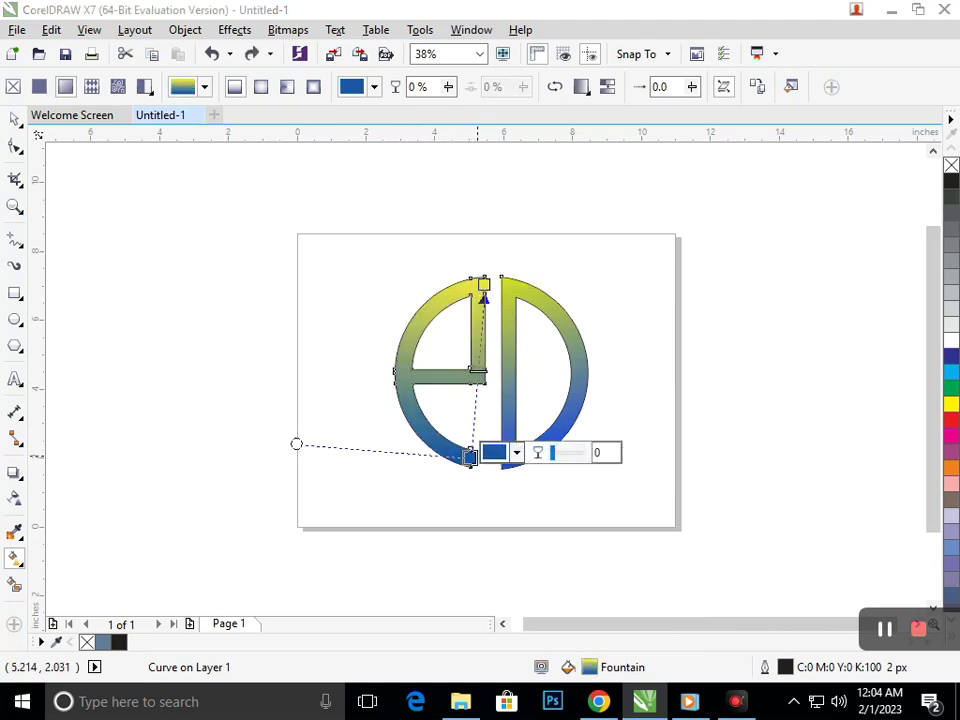
click(505, 452)
click(613, 637)
drag(591, 559, 590, 530)
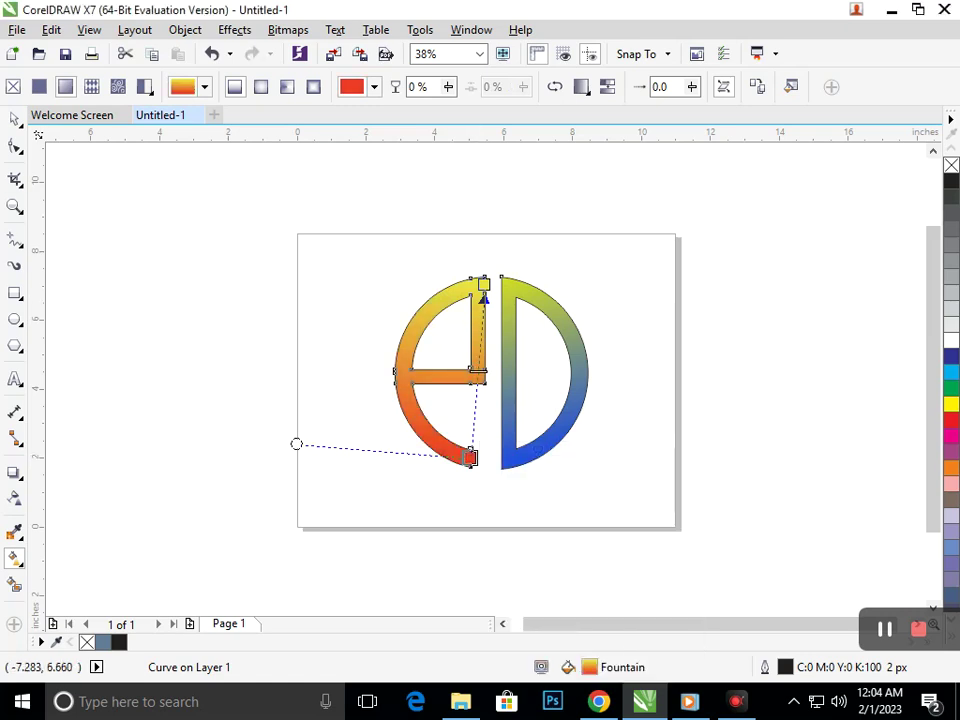
double_click(14, 119)
click(161, 342)
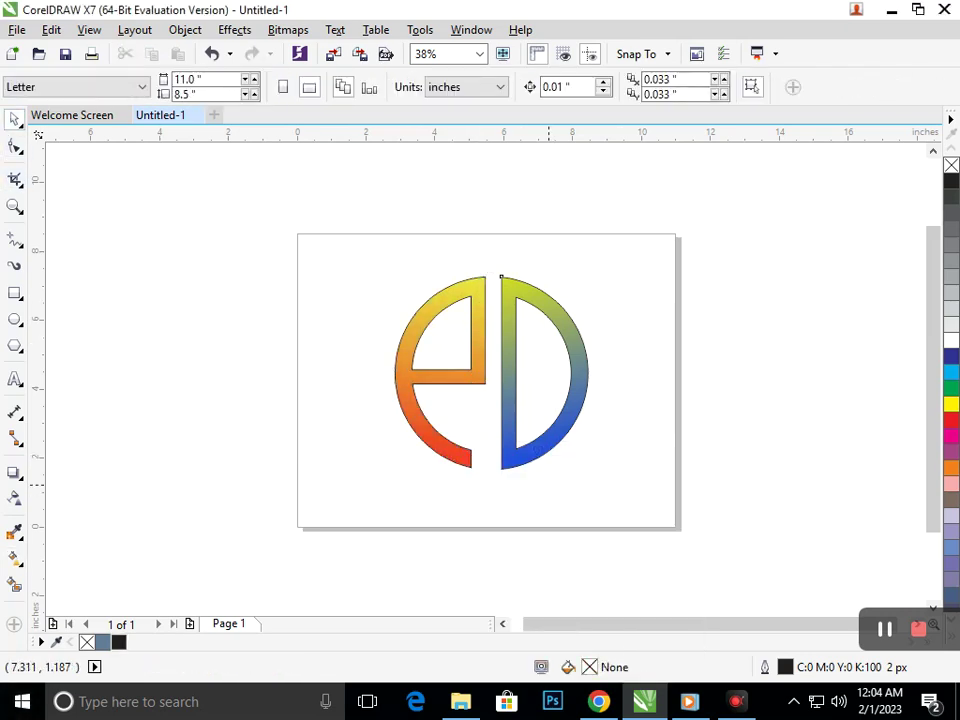
drag(532, 457, 591, 462)
key(ctrl+z)
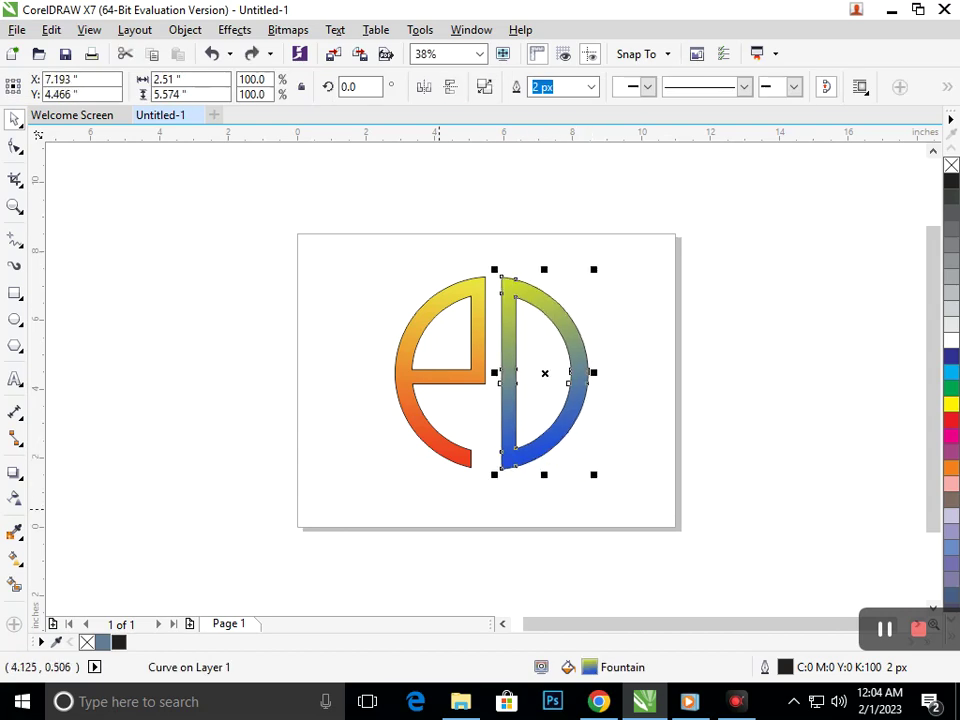
click(470, 501)
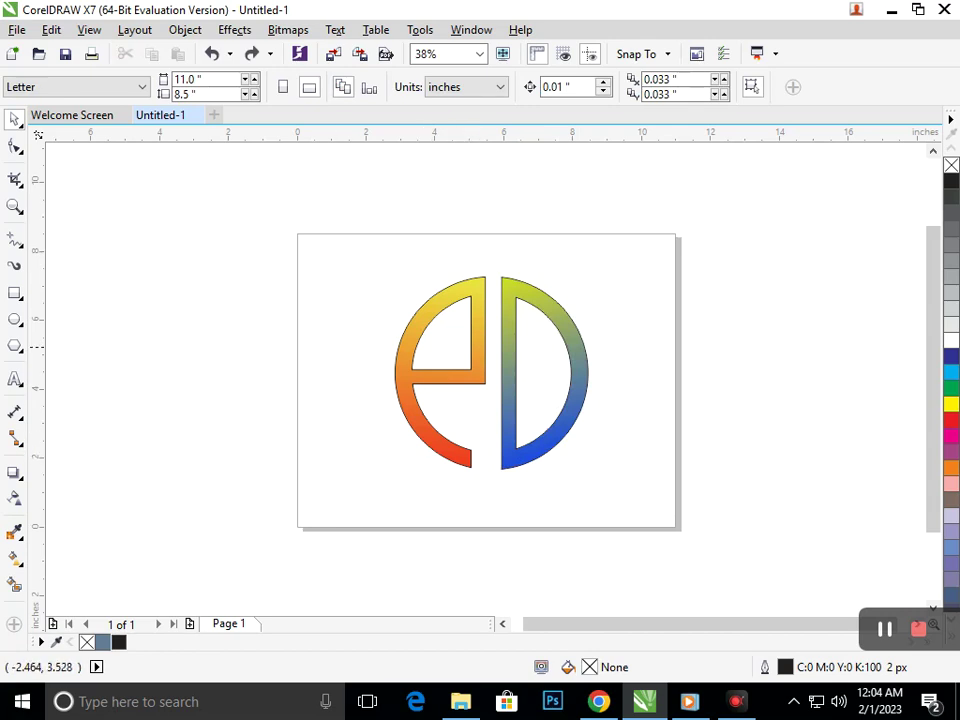
Draw a Pen line about 1.49 in wide from the inner corner of the e's lower tip to its outer edge
click(14, 240)
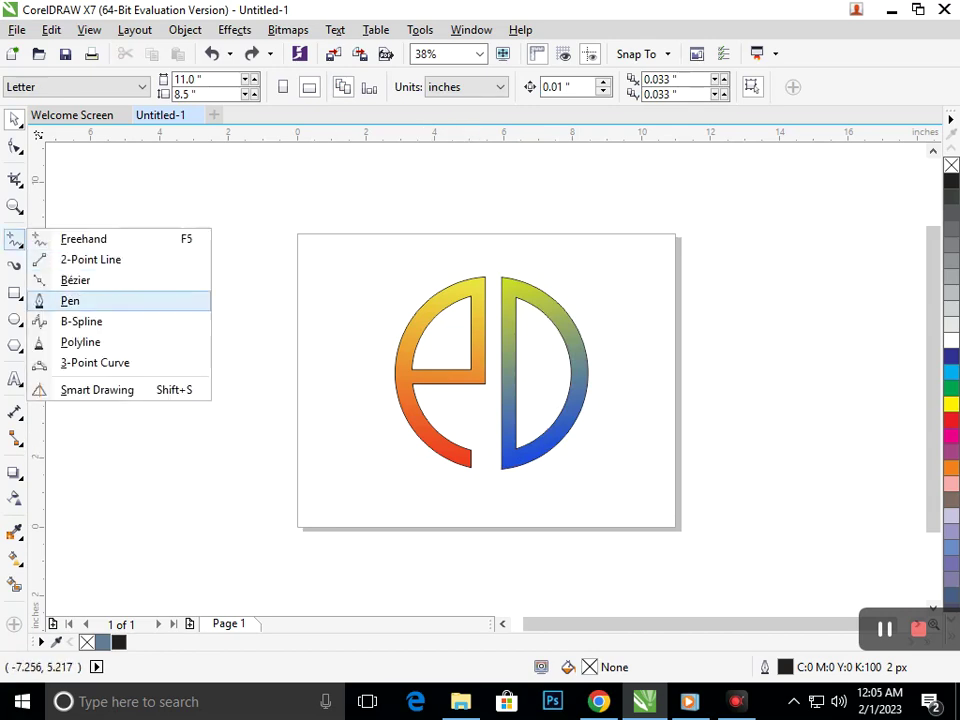
click(66, 300)
click(471, 450)
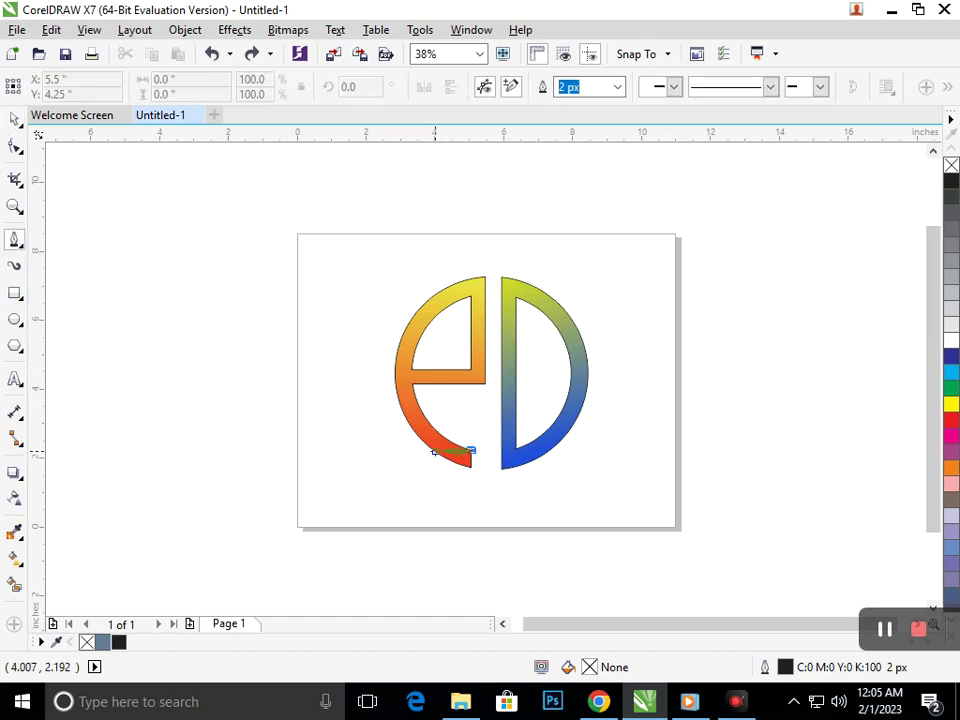
double_click(416, 438)
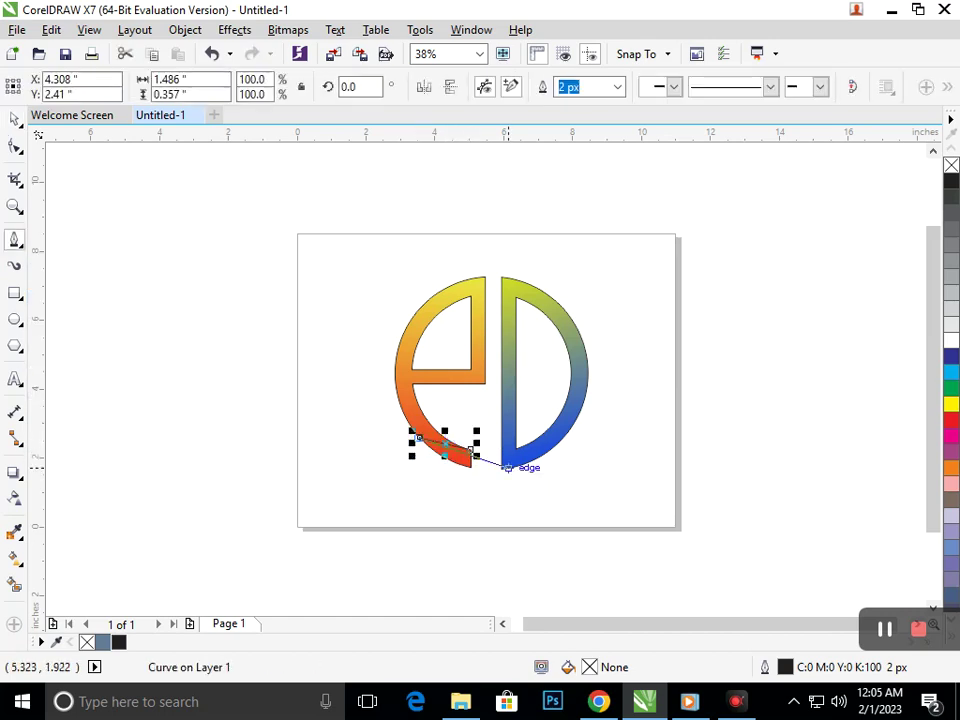
Convert the line across the e's lower tip to a curve and bend it downward to follow the letter's arc
click(14, 146)
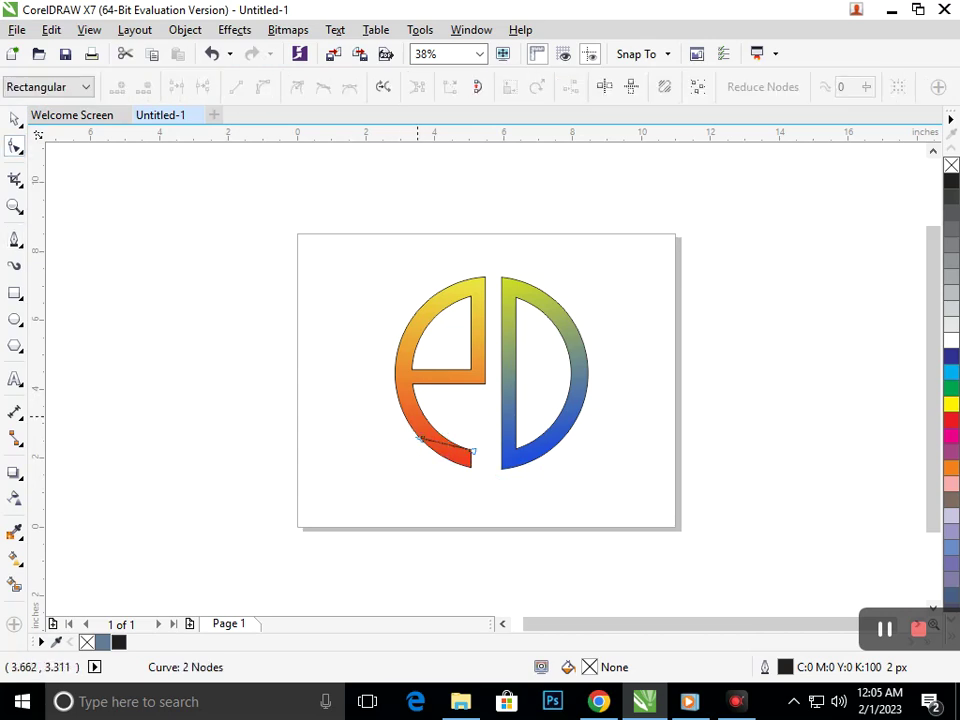
scroll(391, 459, up, 3)
mouse_move(574, 406)
mouse_down()
mouse_move(572, 422)
mouse_move(576, 407)
mouse_up()
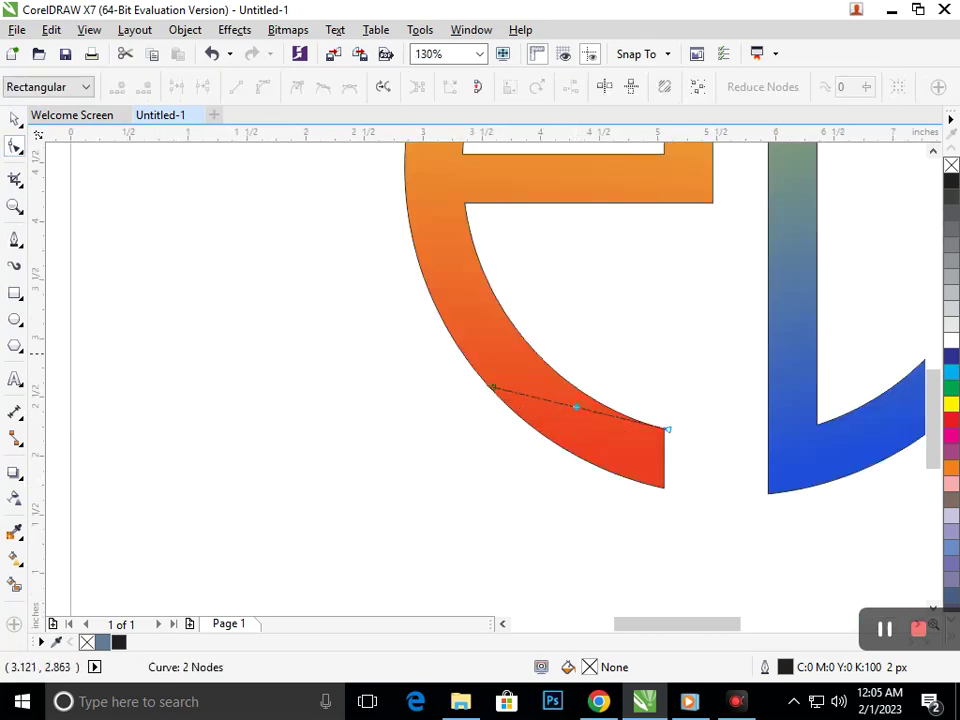
click(573, 406)
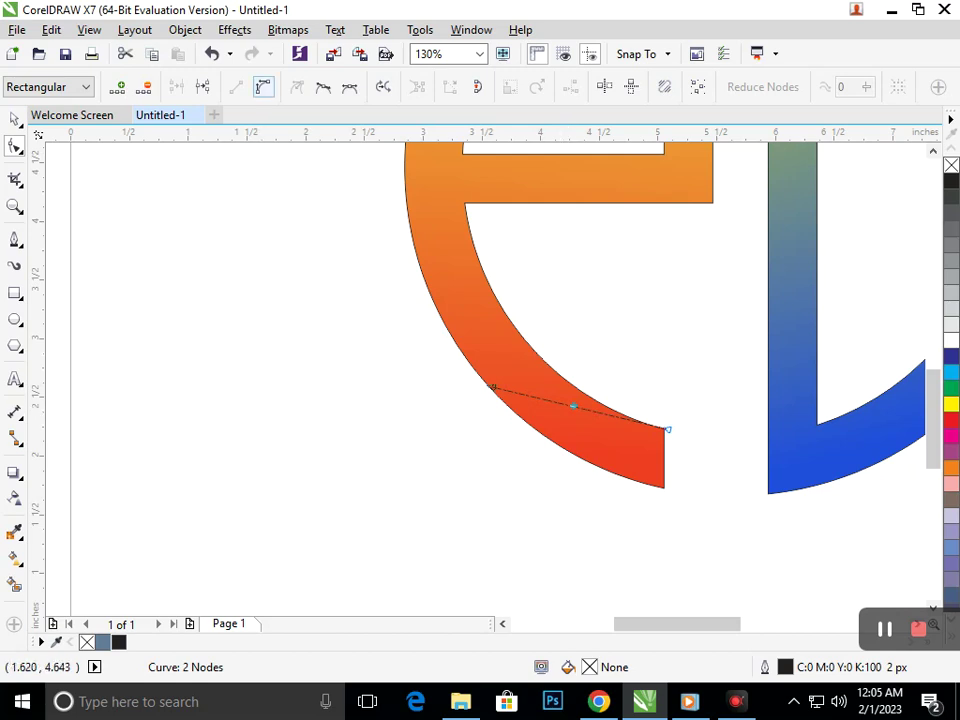
click(263, 87)
drag(607, 413, 602, 467)
drag(546, 394, 540, 409)
drag(602, 467, 586, 449)
drag(540, 409, 536, 414)
drag(586, 449, 585, 431)
key(F3)
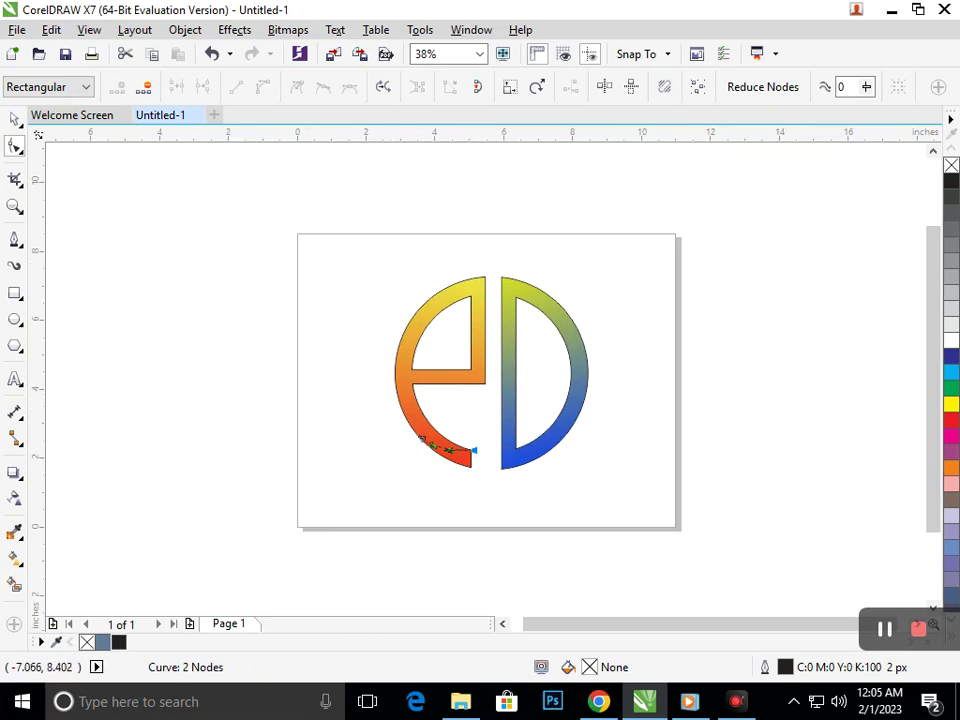
click(19, 536)
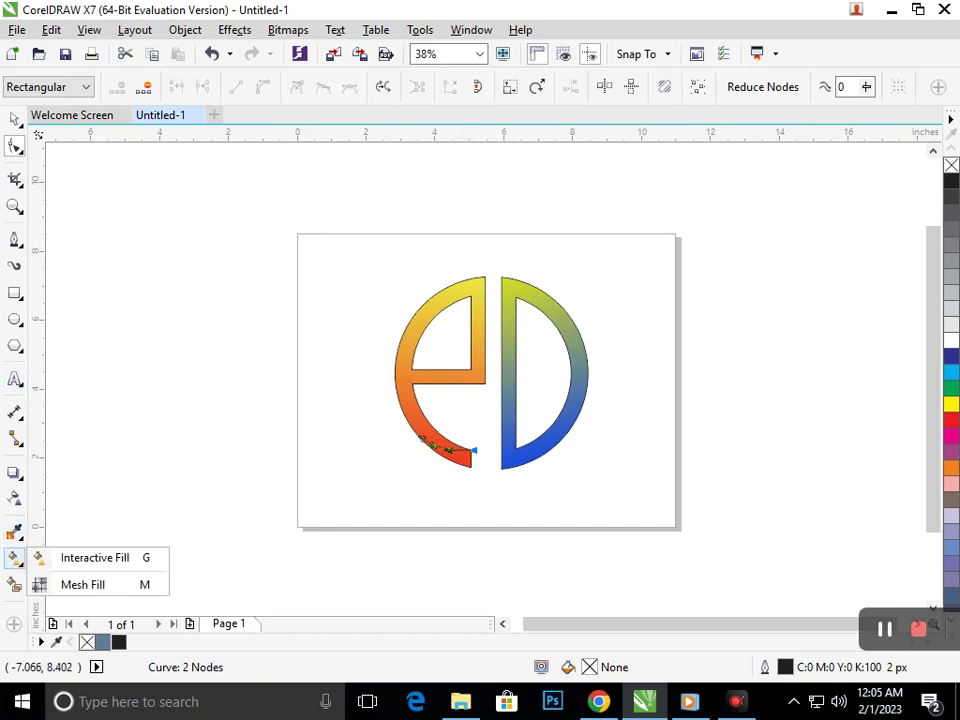
Draw a Pen line about 1.65 in wide across the top of the e, from its stem's outer edge to the outer arc
click(14, 239)
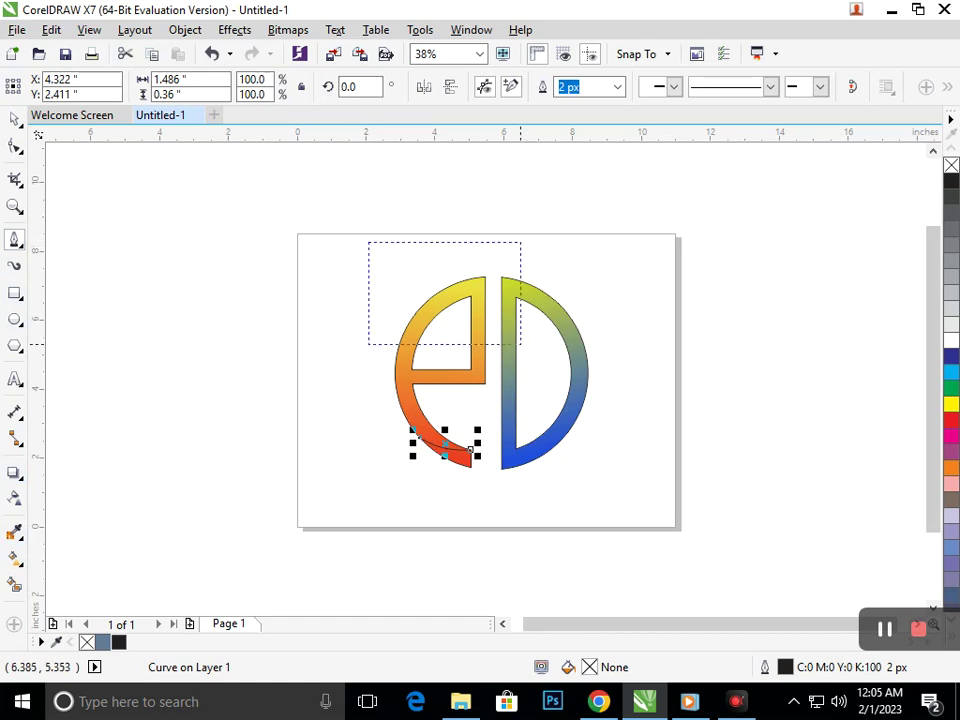
drag(368, 242, 514, 340)
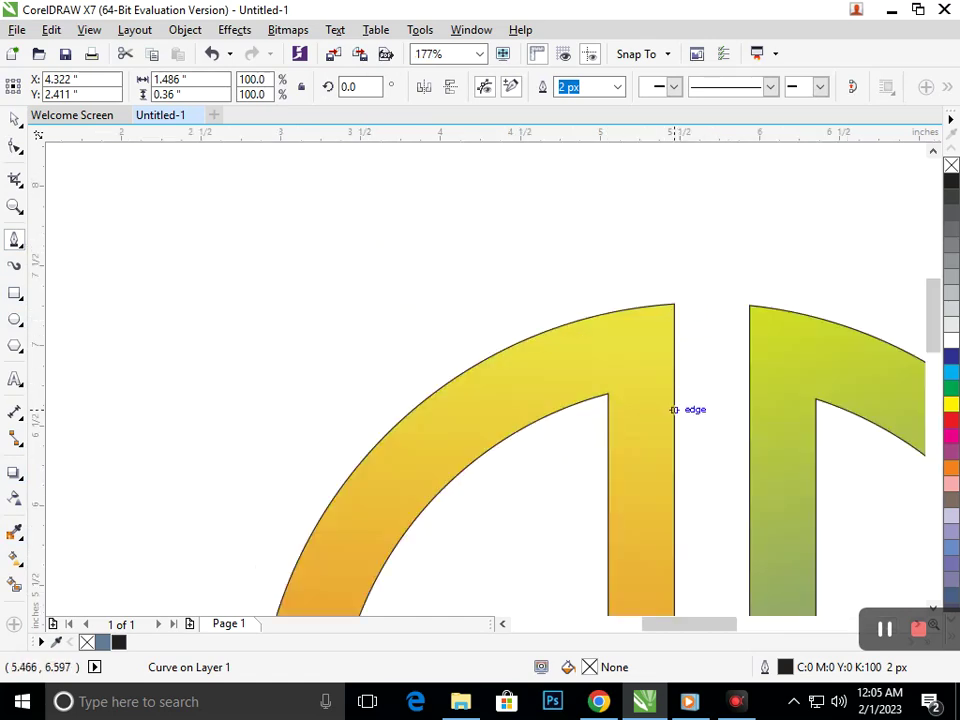
click(675, 396)
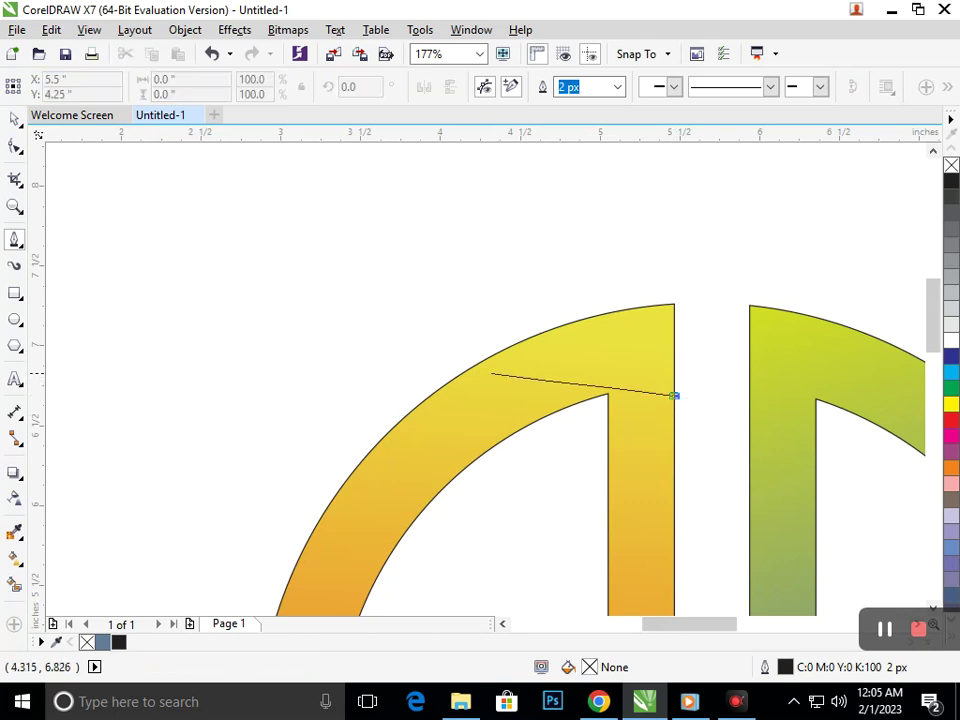
double_click(410, 411)
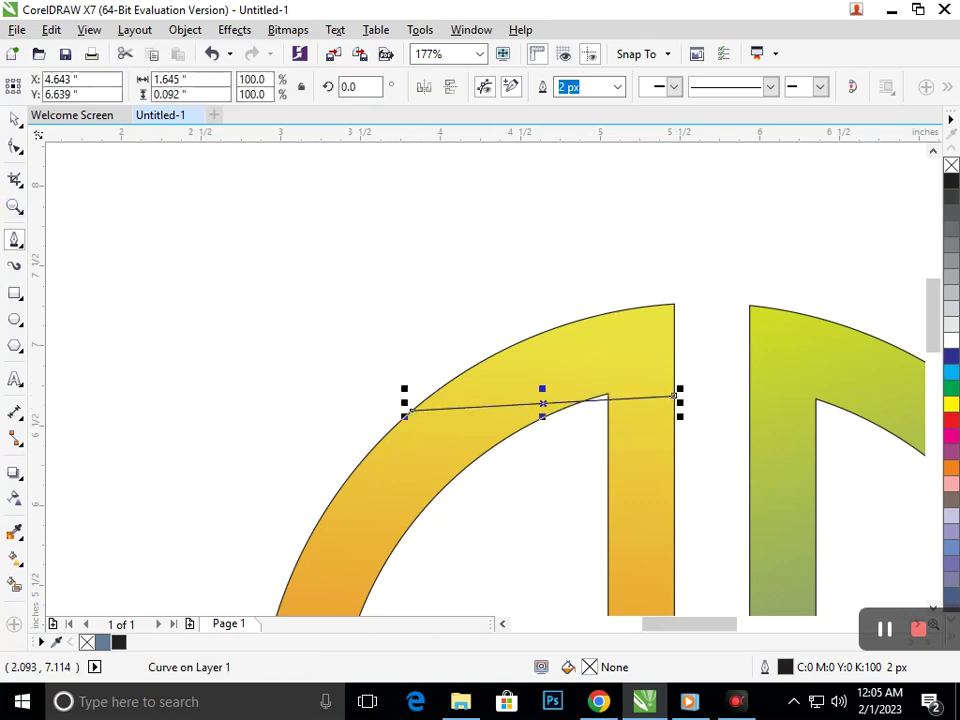
Convert the line across the e's top to a curve and bend it upward to pass through the inner corner
key(F10)
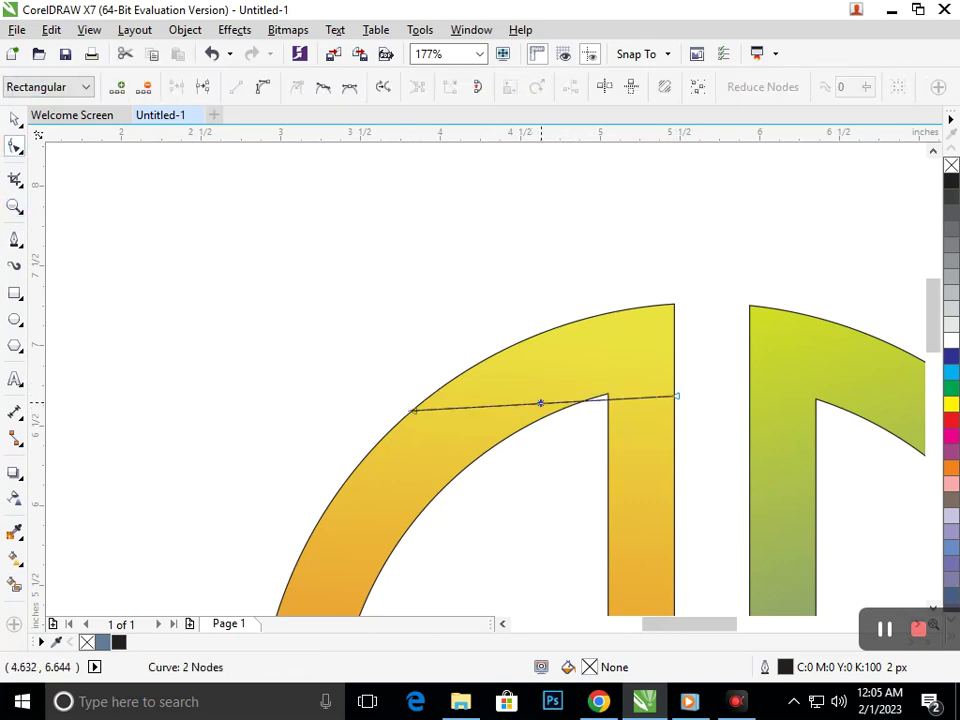
click(592, 400)
drag(591, 400, 607, 393)
drag(513, 398, 520, 398)
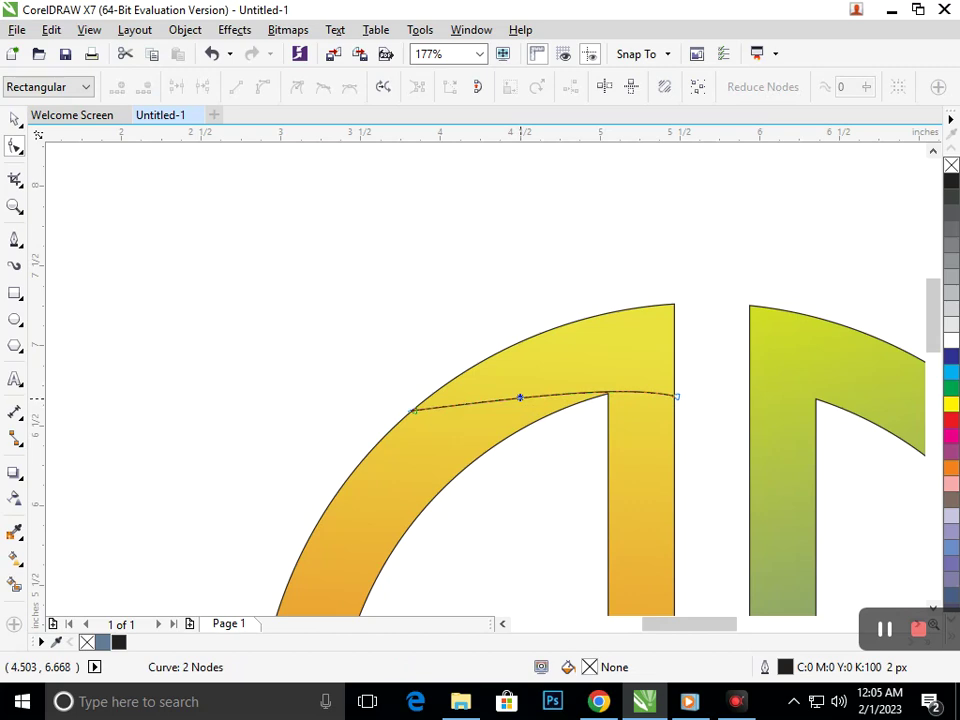
Add a node near the middle of the e's top curve and adjust its handles into a gentle wave
click(520, 397)
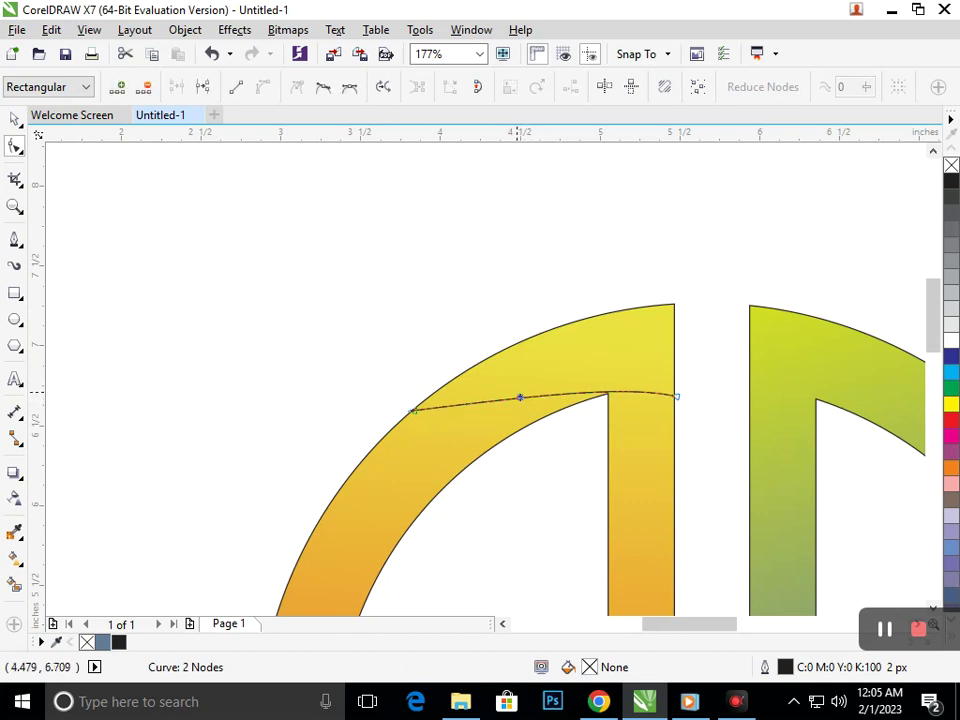
key(KP_Add)
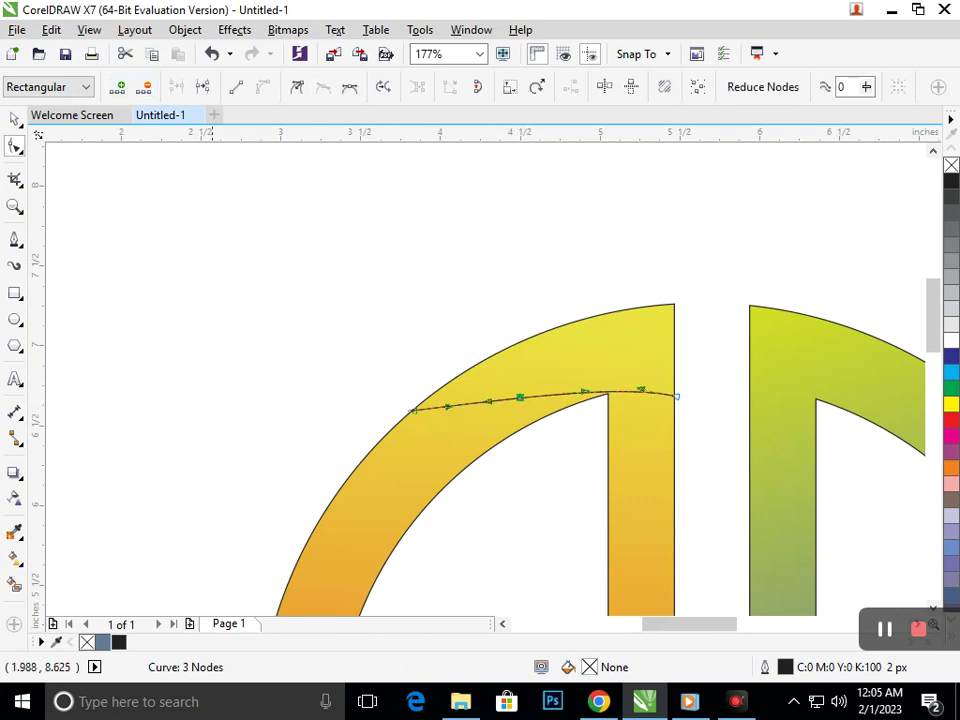
drag(489, 404, 524, 410)
drag(638, 390, 621, 382)
click(524, 408)
drag(447, 405, 450, 418)
key(shift+F4)
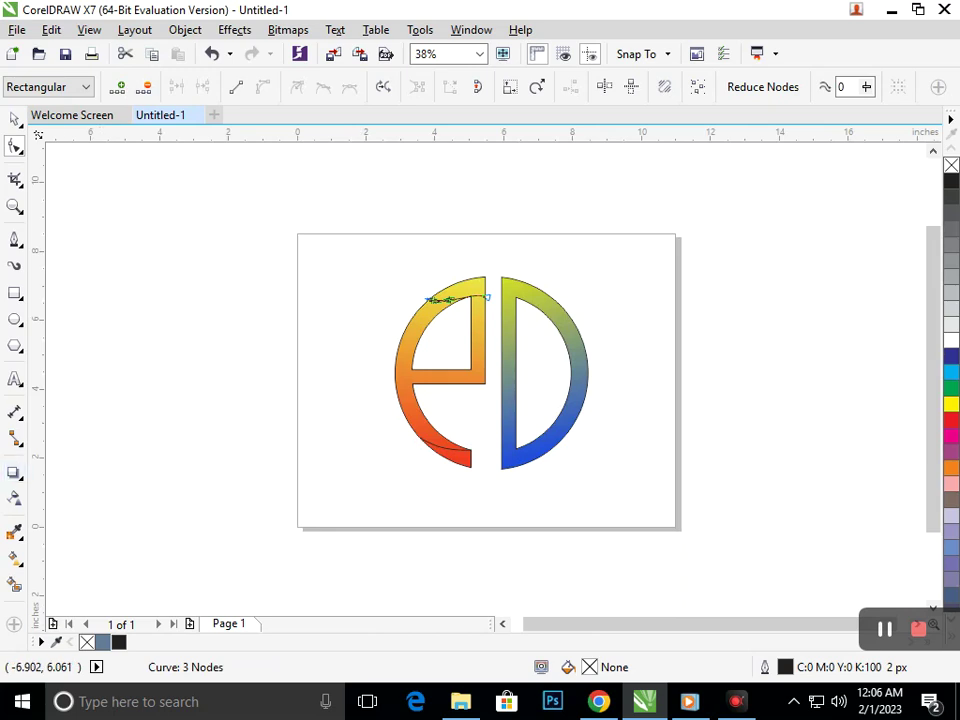
Draw a Pen line about 1.24 in wide from the D's upper outer corner to its inner arc and convert it to a curve
key(space)
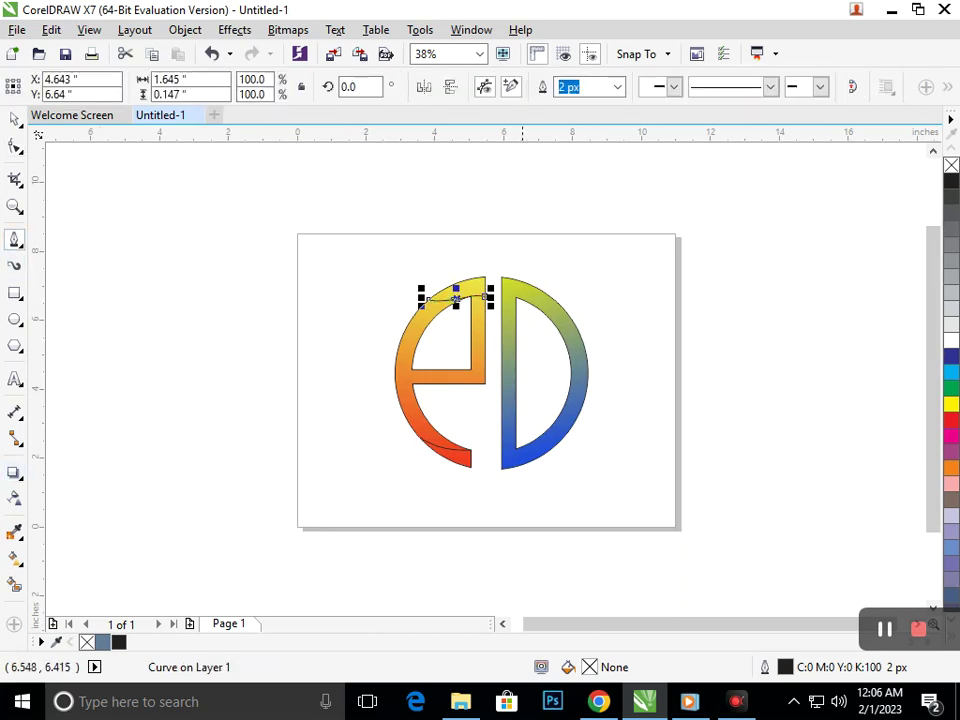
scroll(533, 278, up, 4)
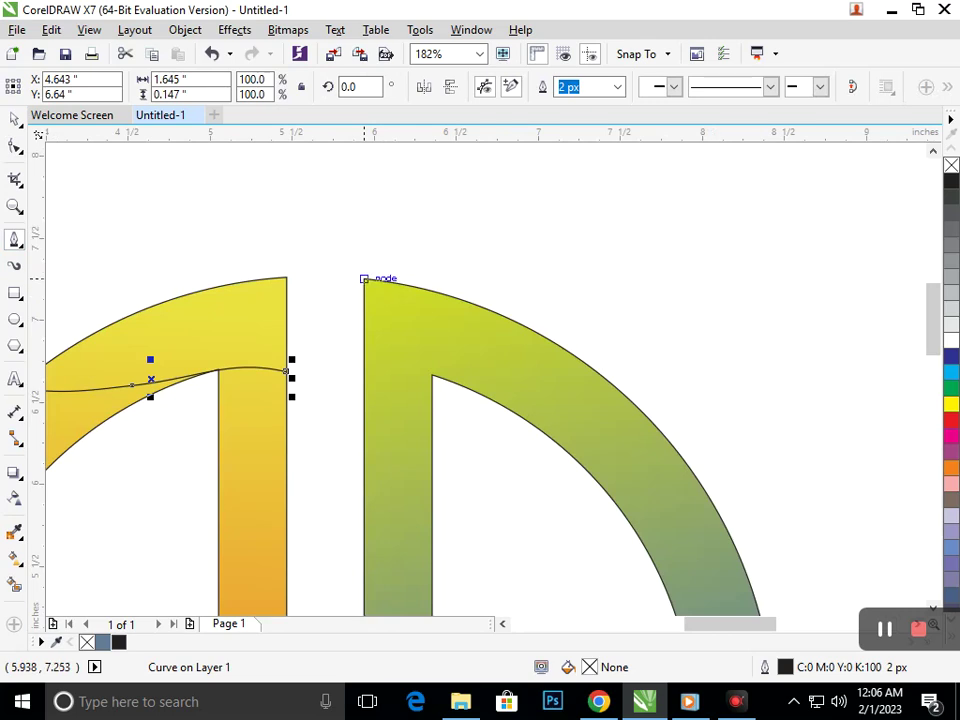
click(364, 279)
click(565, 451)
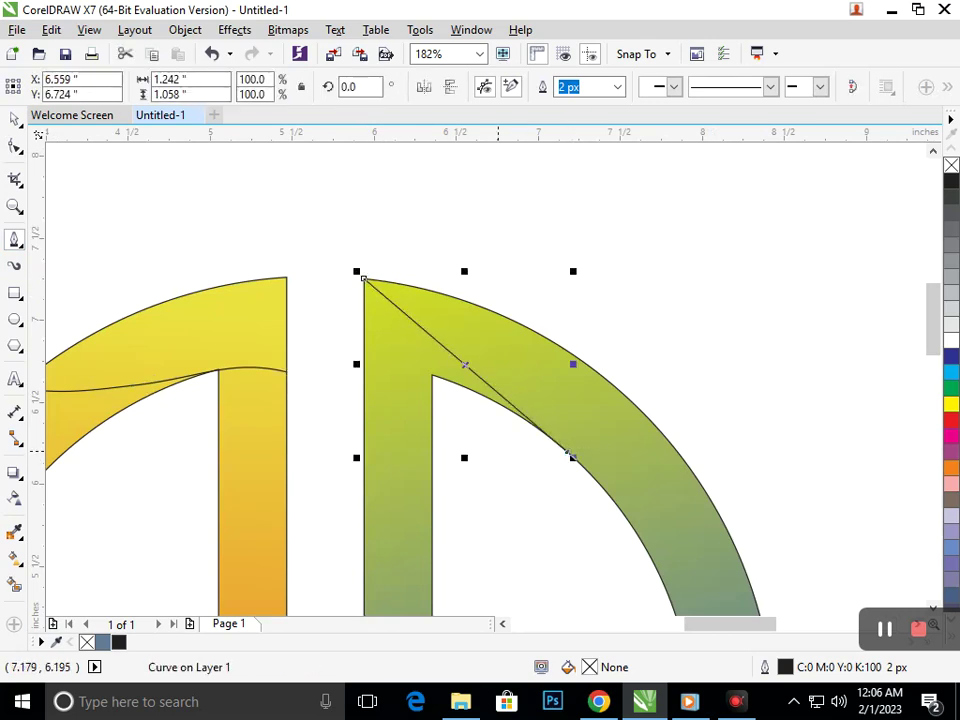
key(F10)
mouse_move(469, 383)
mouse_down()
mouse_move(452, 388)
mouse_move(478, 376)
mouse_up()
click(263, 87)
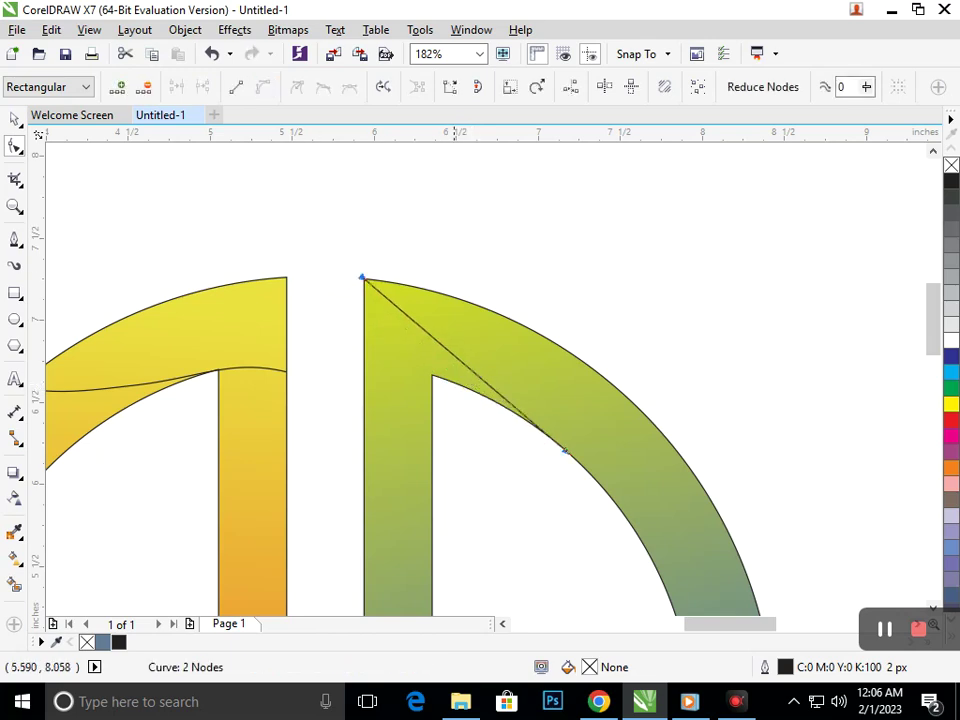
Add a node at the middle of the D's diagonal line
click(461, 360)
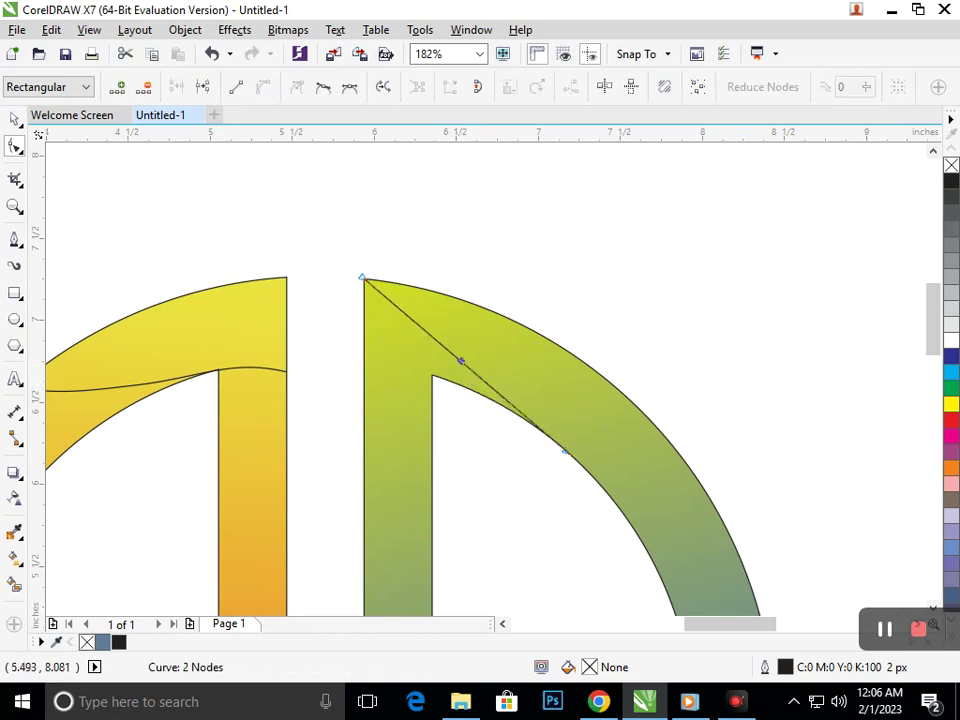
click(473, 371)
click(474, 370)
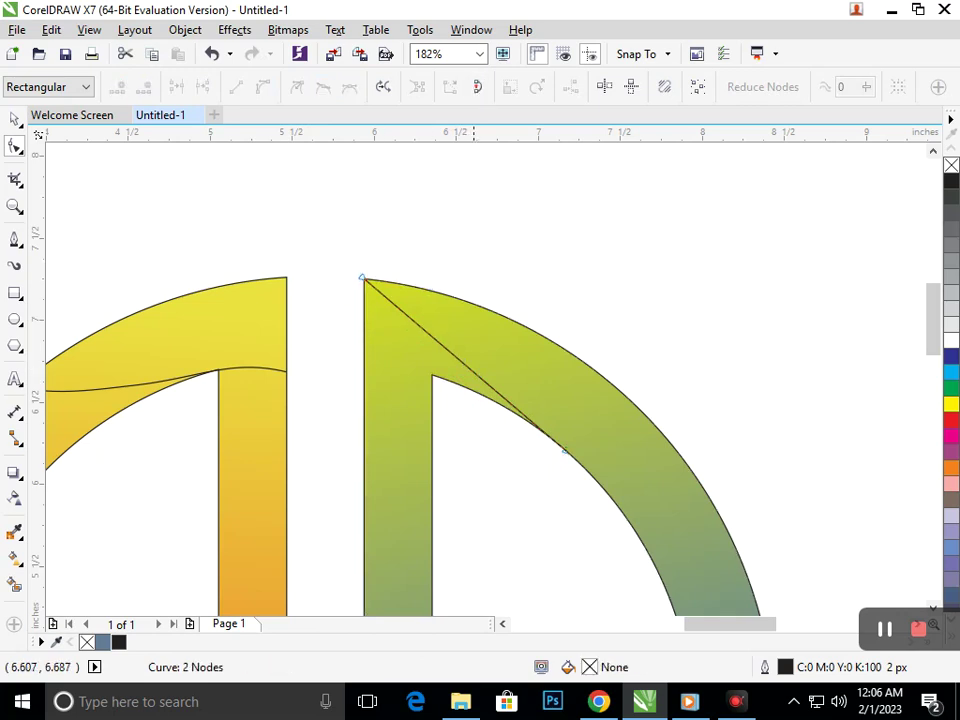
double_click(472, 371)
click(437, 275)
click(471, 370)
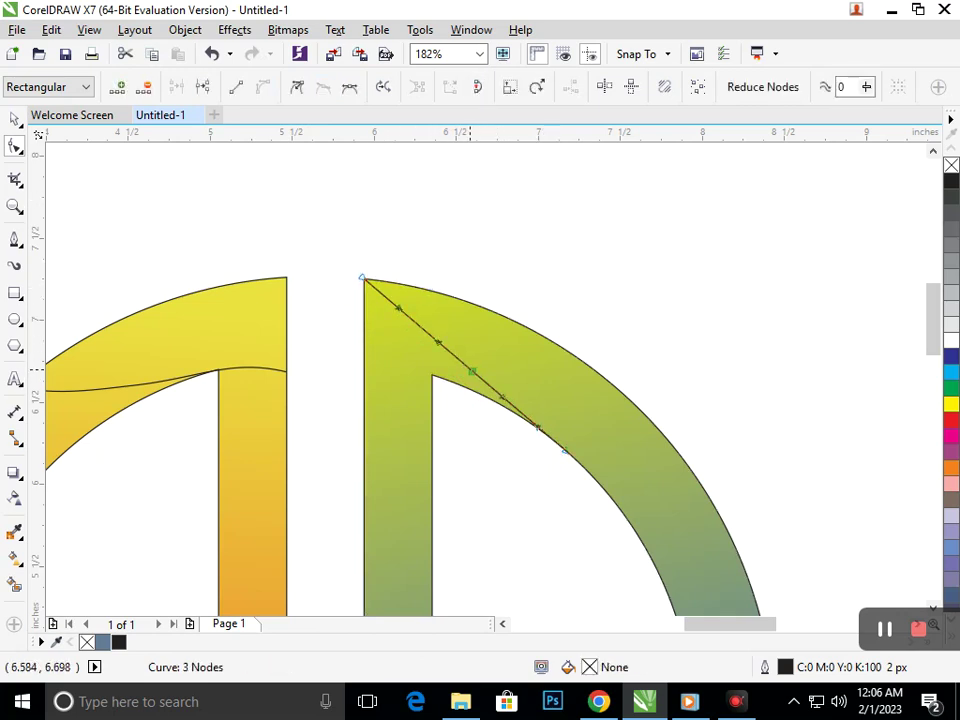
Try to shape the D's diagonal line through the inner corner by moving its middle node and handles
drag(443, 345, 434, 379)
drag(369, 339, 382, 332)
drag(537, 428, 469, 388)
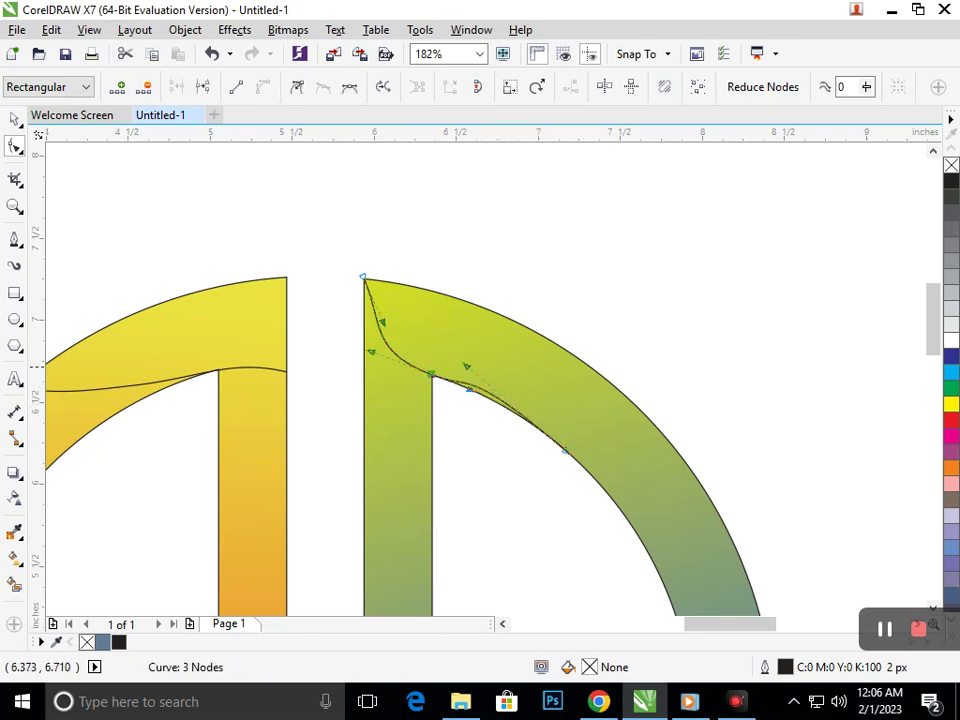
drag(371, 353, 376, 313)
drag(460, 402, 431, 374)
drag(359, 328, 364, 320)
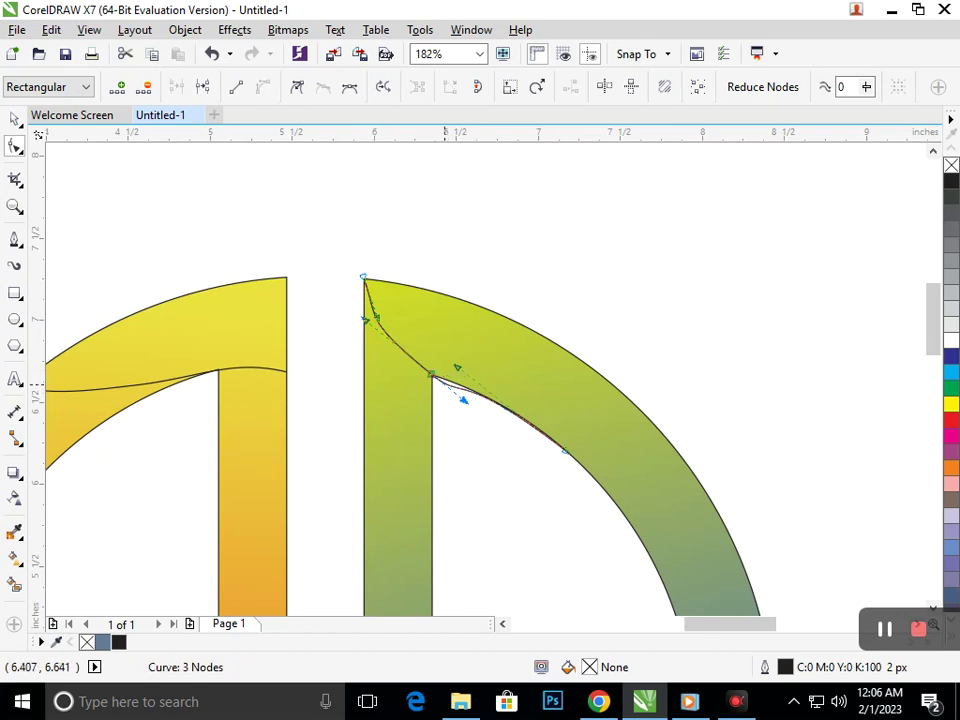
drag(465, 401, 470, 391)
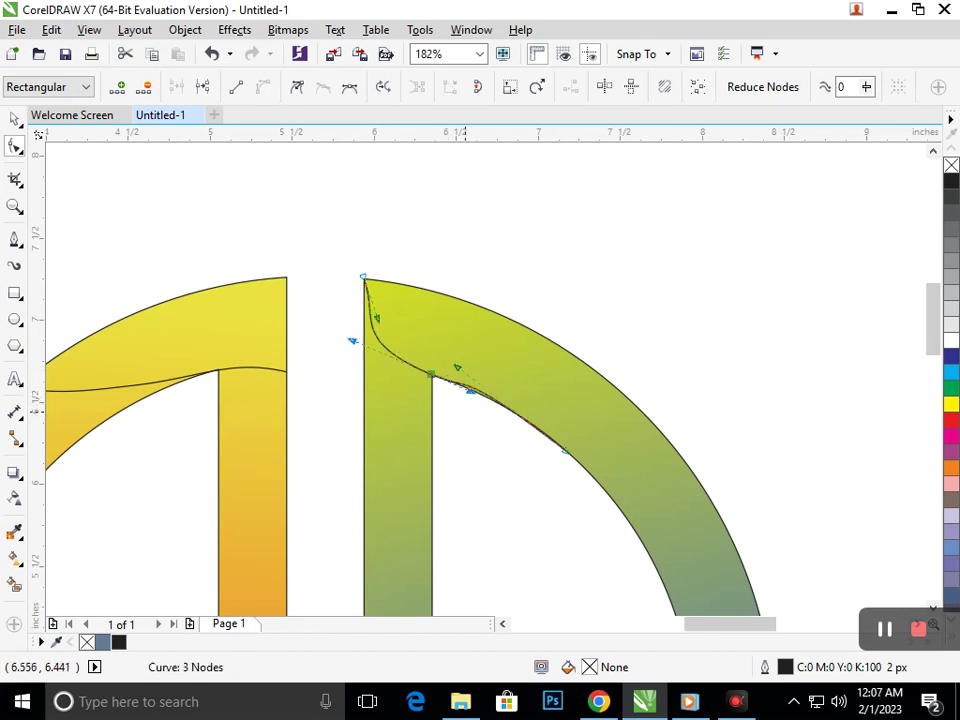
Undo the node and handle edits on the D's diagonal line
key(ctrl+z)
key(ctrl+z)
key(ctrl+z)
key(ctrl+z)
key(ctrl+z)
key(ctrl+z)
key(ctrl+z)
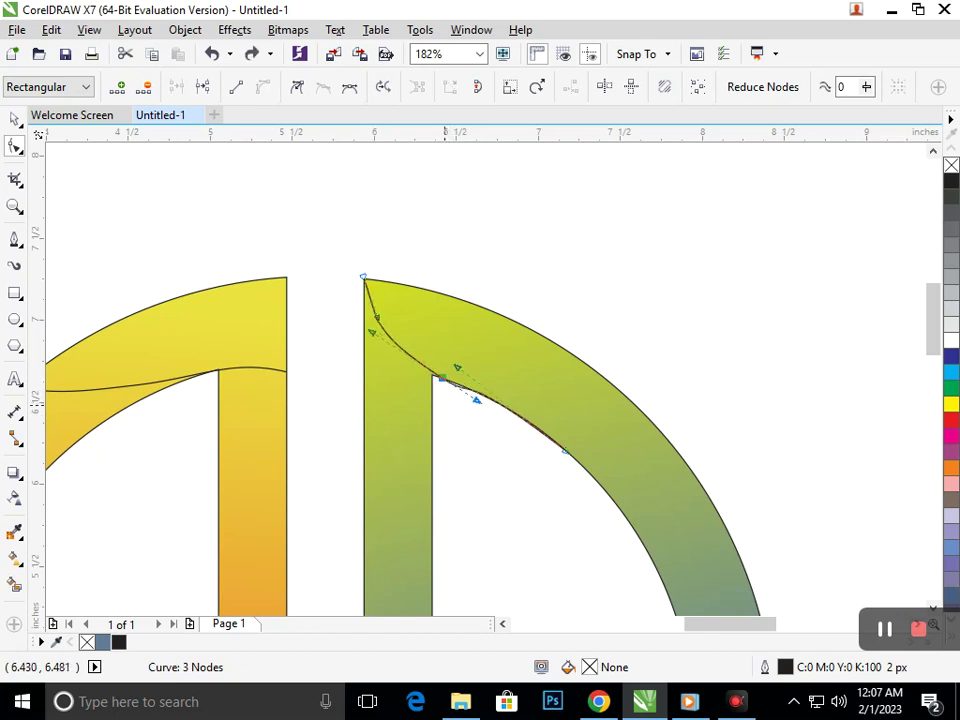
key(ctrl+z)
key(ctrl+z)
key(ctrl+z)
key(ctrl+z)
key(ctrl+z)
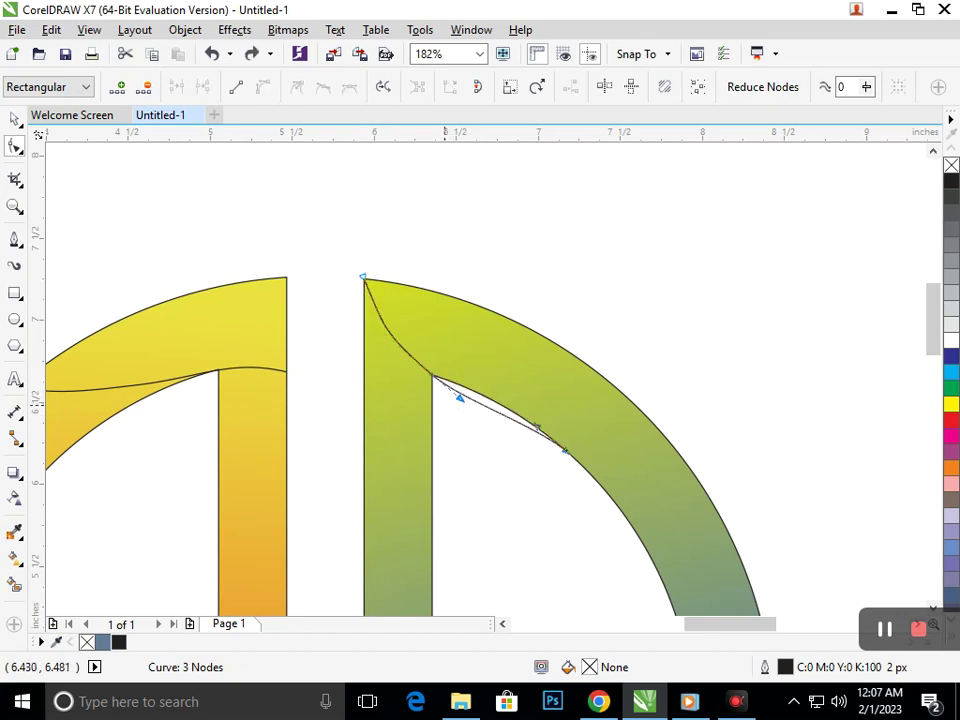
key(ctrl+z)
key(ctrl+z)
key(ctrl+z)
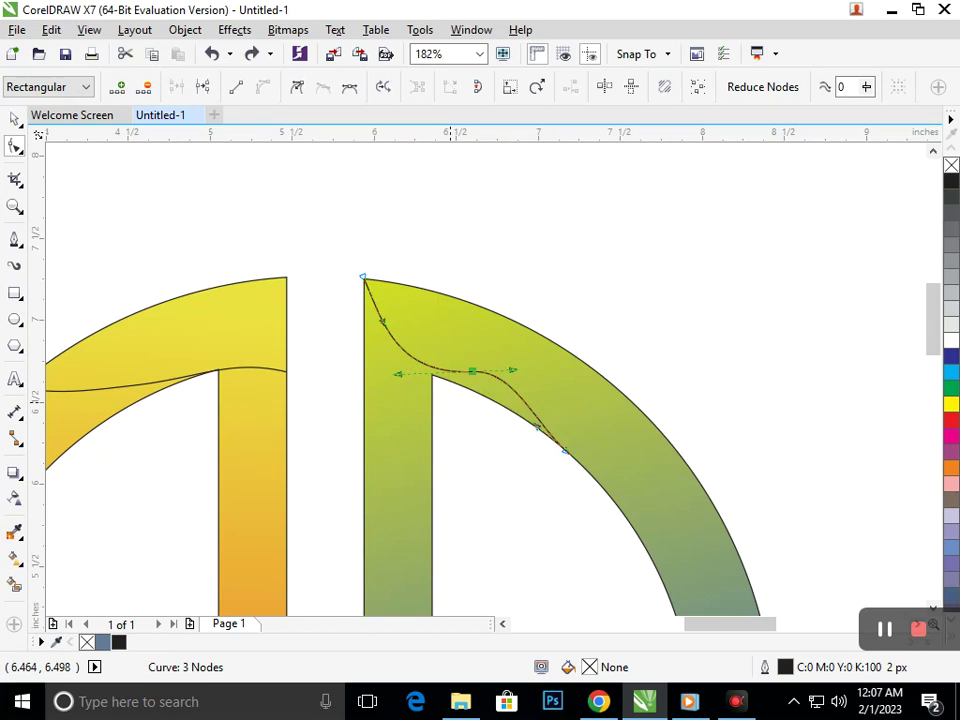
Delete the middle node of the D's diagonal line, and try bending the line to the inner corner before undoing the bend
click(473, 373)
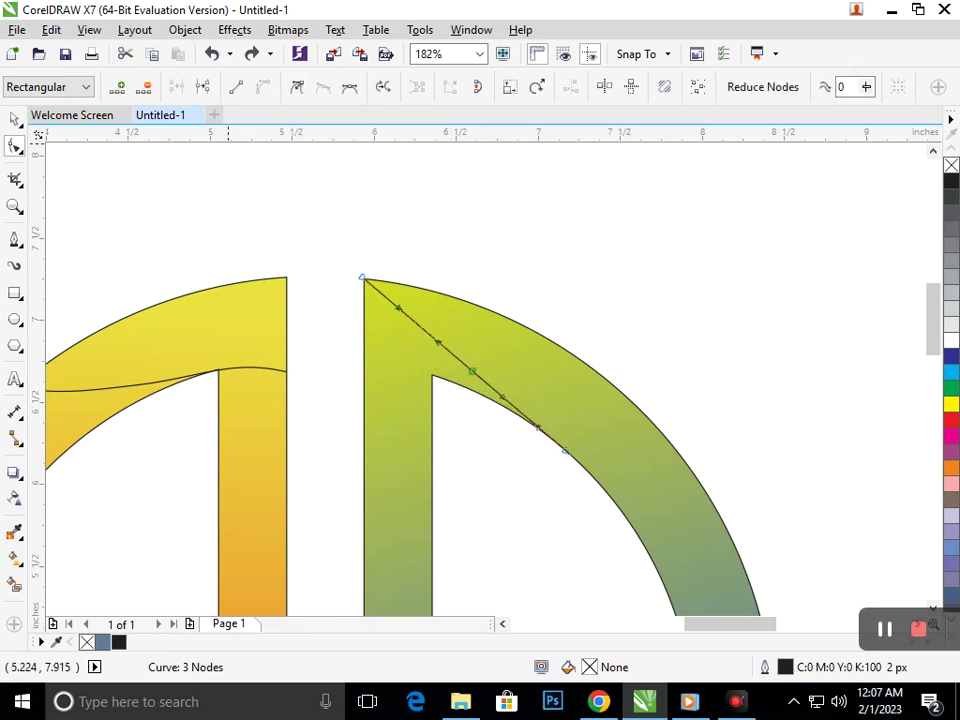
key(Delete)
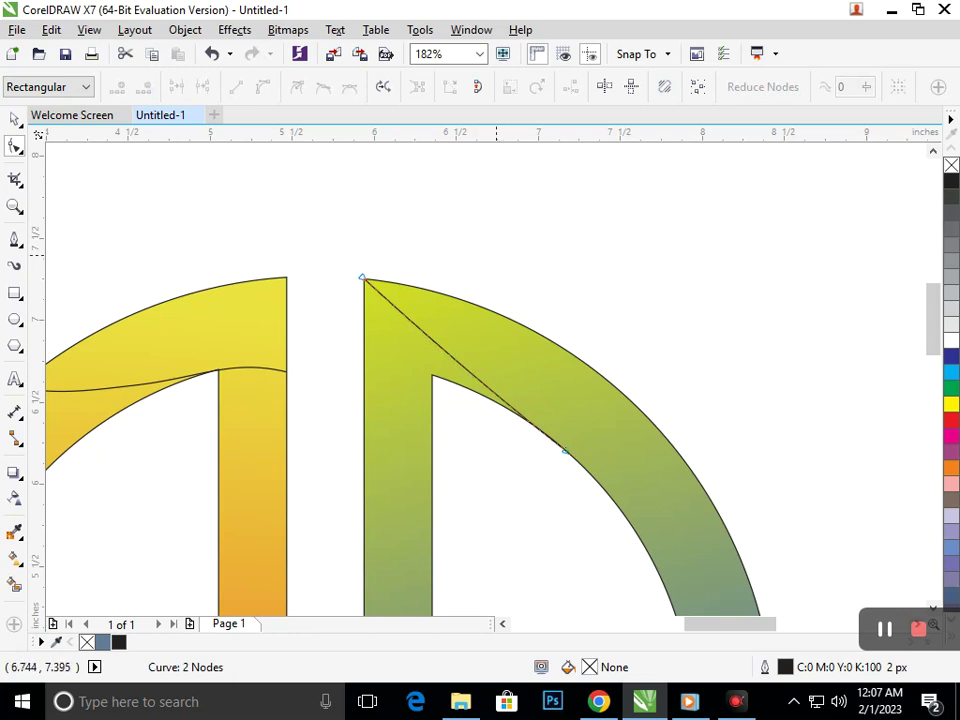
click(471, 374)
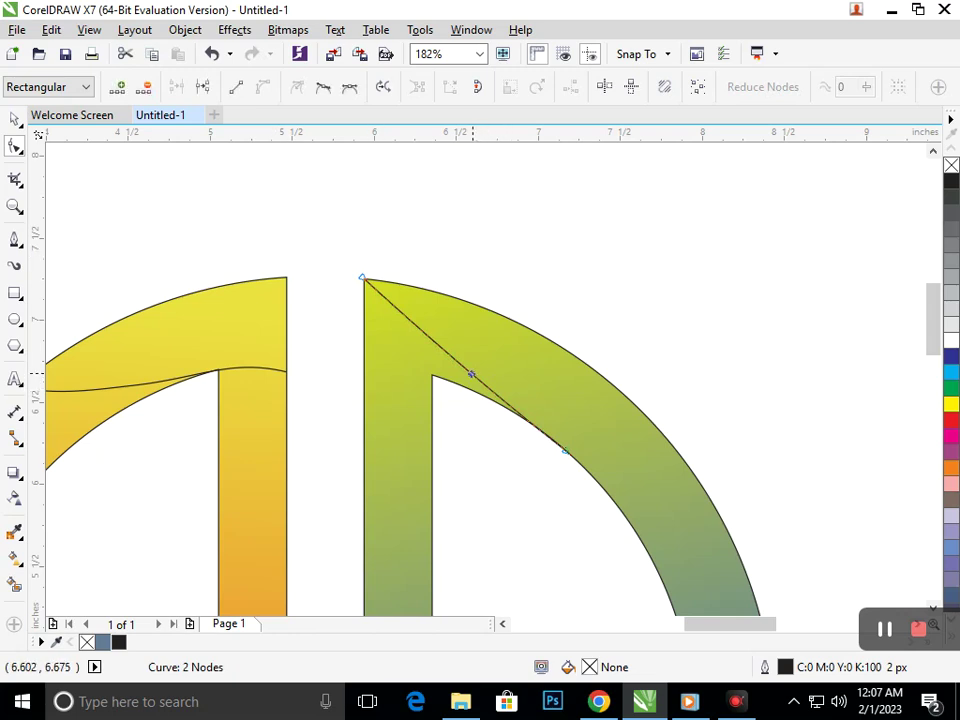
drag(471, 374, 433, 376)
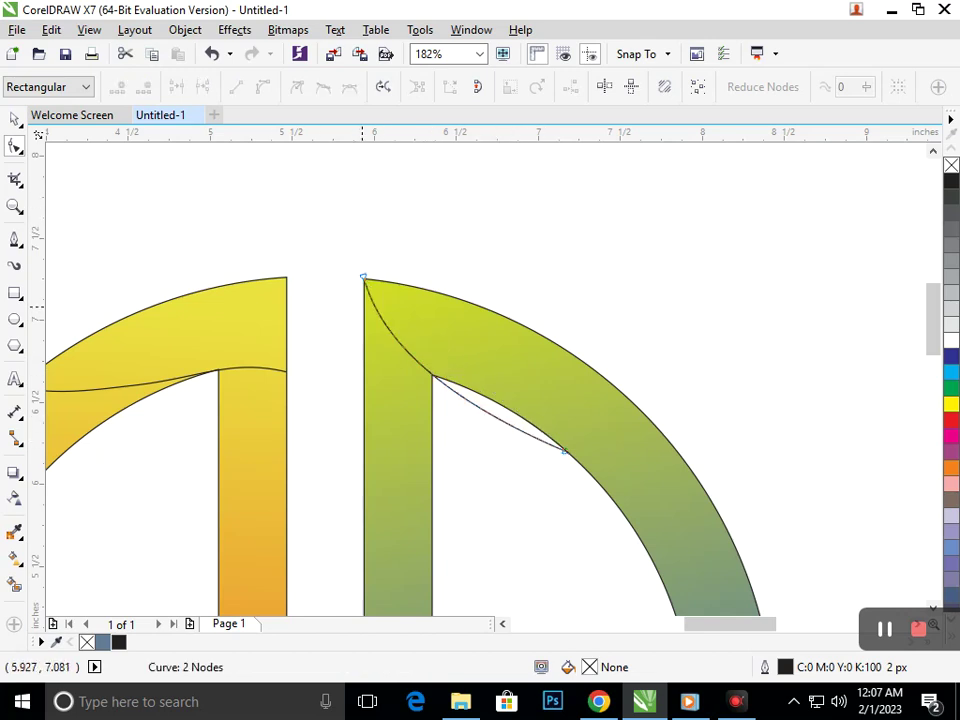
key(ctrl+z)
Place a copy of the D's diagonal line on the blank area just outside the D's upper arc
click(14, 119)
key(Escape)
mouse_move(484, 383)
mouse_down()
mouse_move(579, 287)
mouse_move(481, 386)
mouse_up()
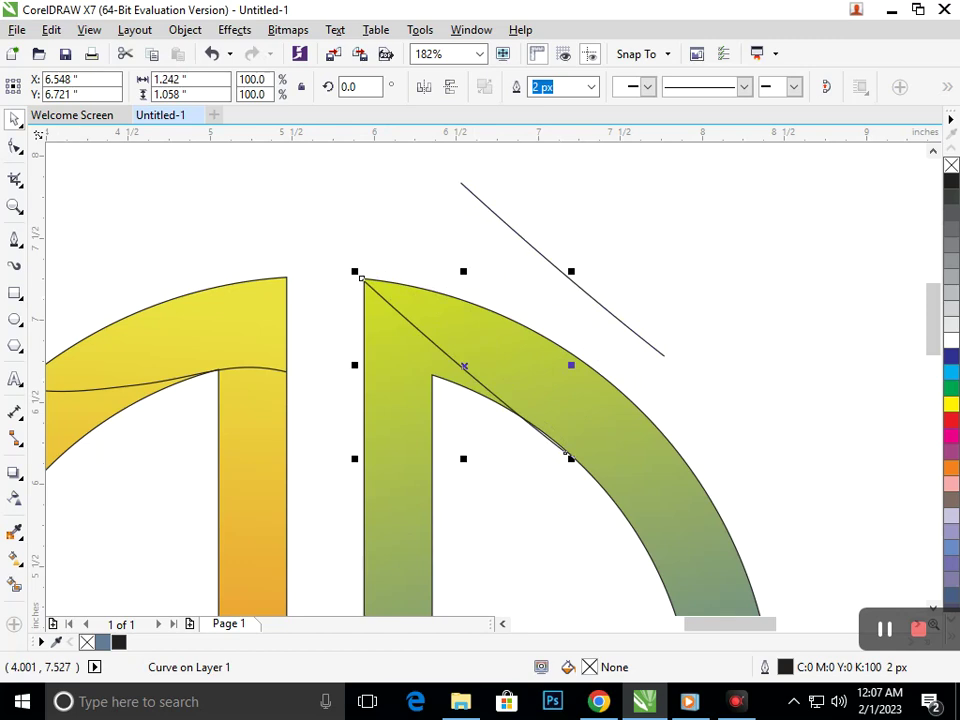
Add a middle node to the diagonal line on the D and move it onto the D's upper inner corner
key(space)
click(471, 375)
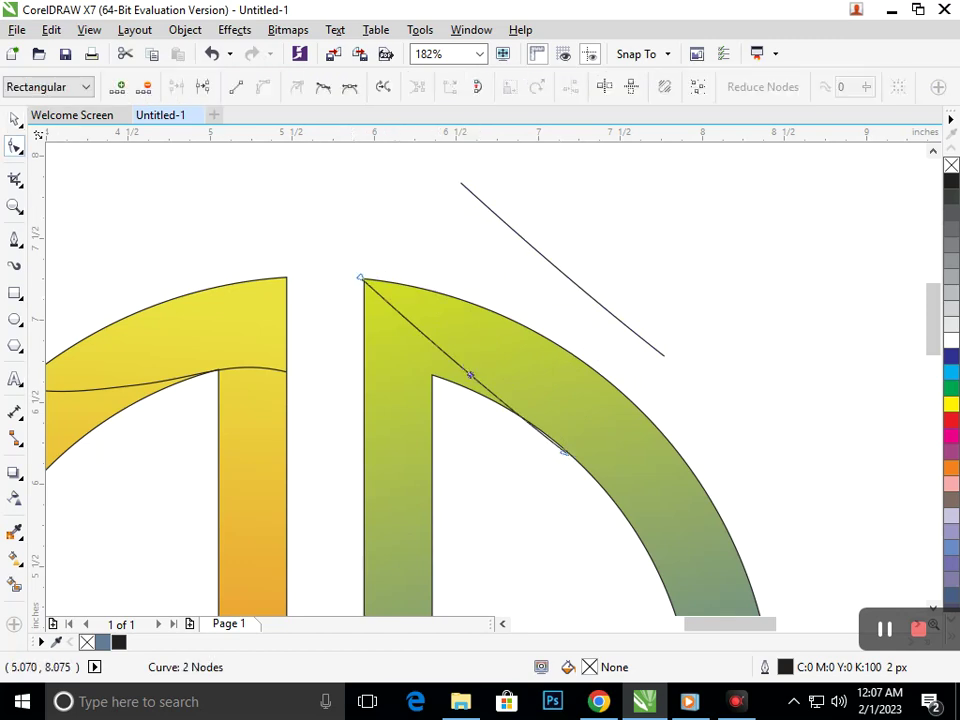
click(117, 87)
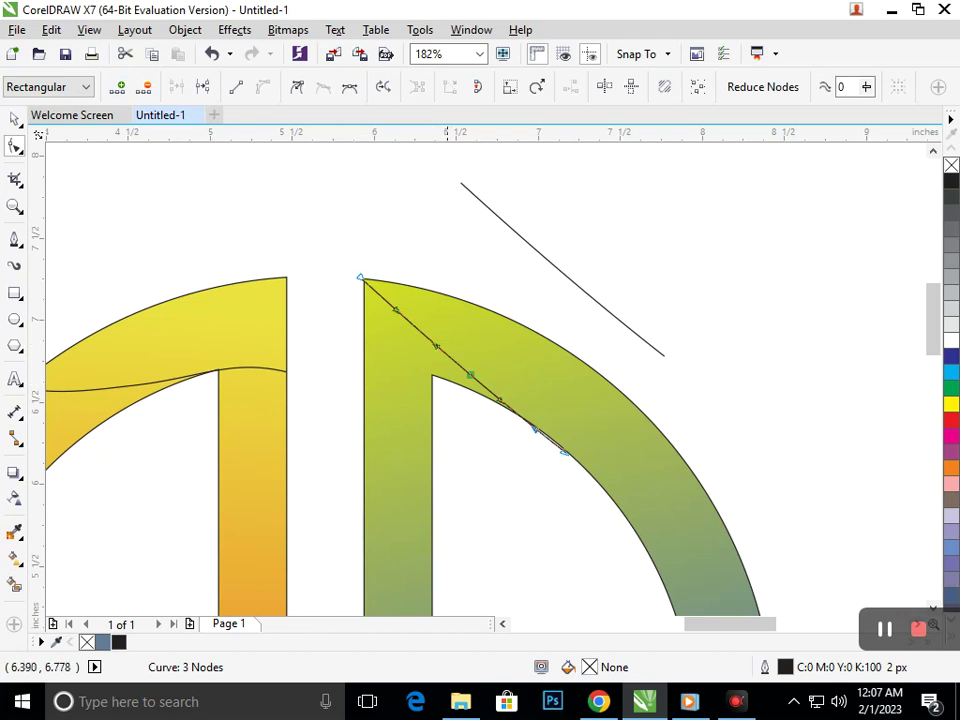
drag(471, 376, 432, 375)
Adjust the curve's handles so it follows the D's inner arc and sweeps smoothly from the inner to the outer corner
drag(534, 429, 535, 418)
drag(462, 400, 472, 389)
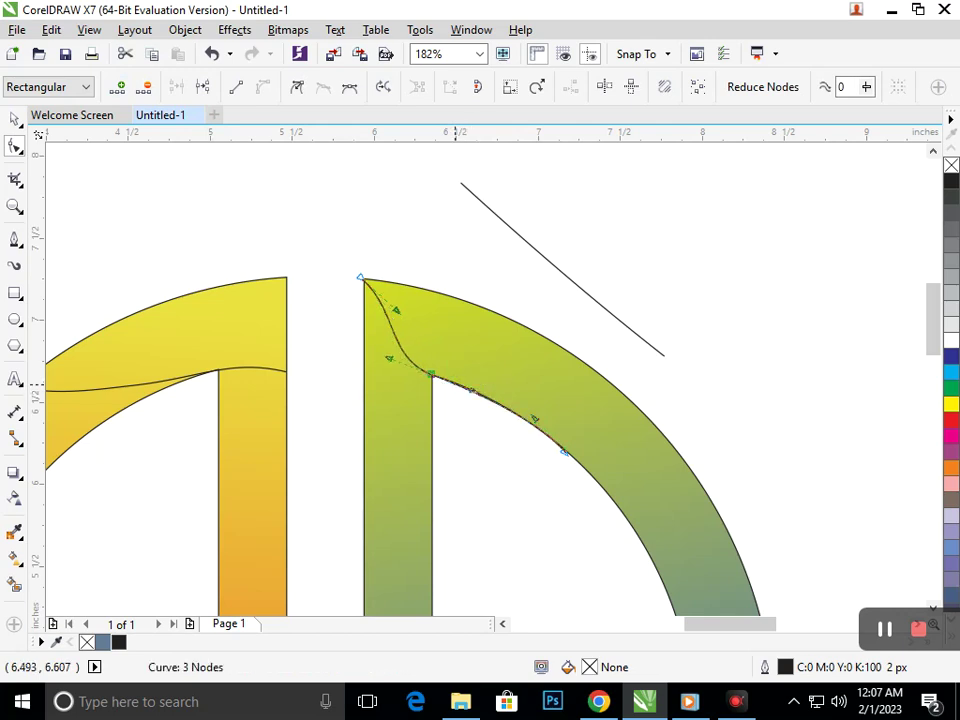
drag(387, 358, 388, 354)
drag(396, 311, 386, 322)
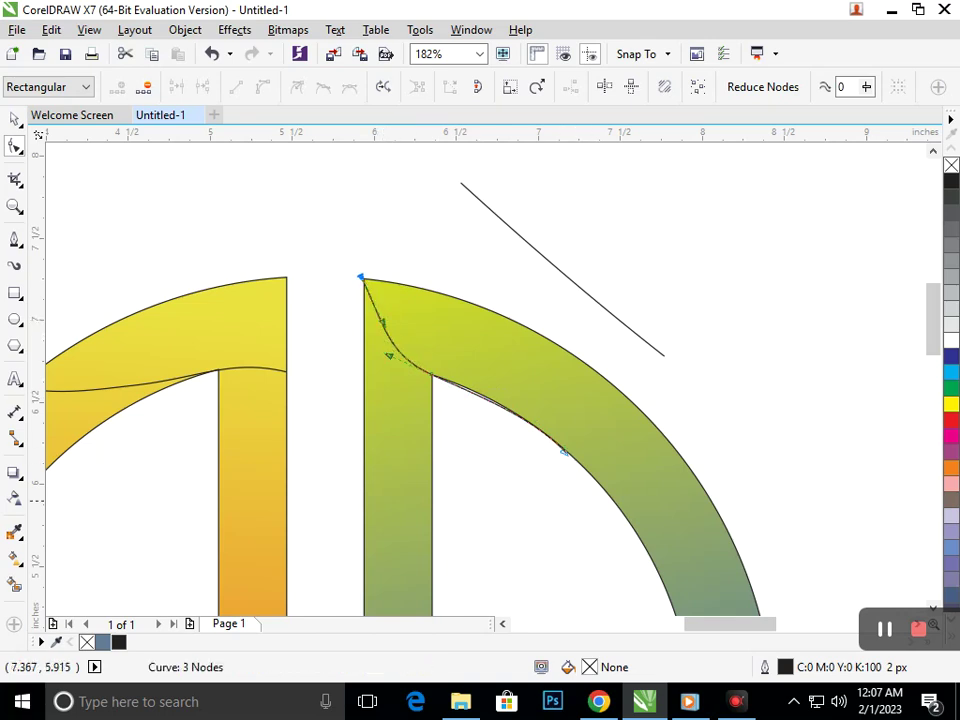
Move the curve's lower end from the D's inner arc to its outer edge and adjust the end handle
scroll(540, 470, down, 4)
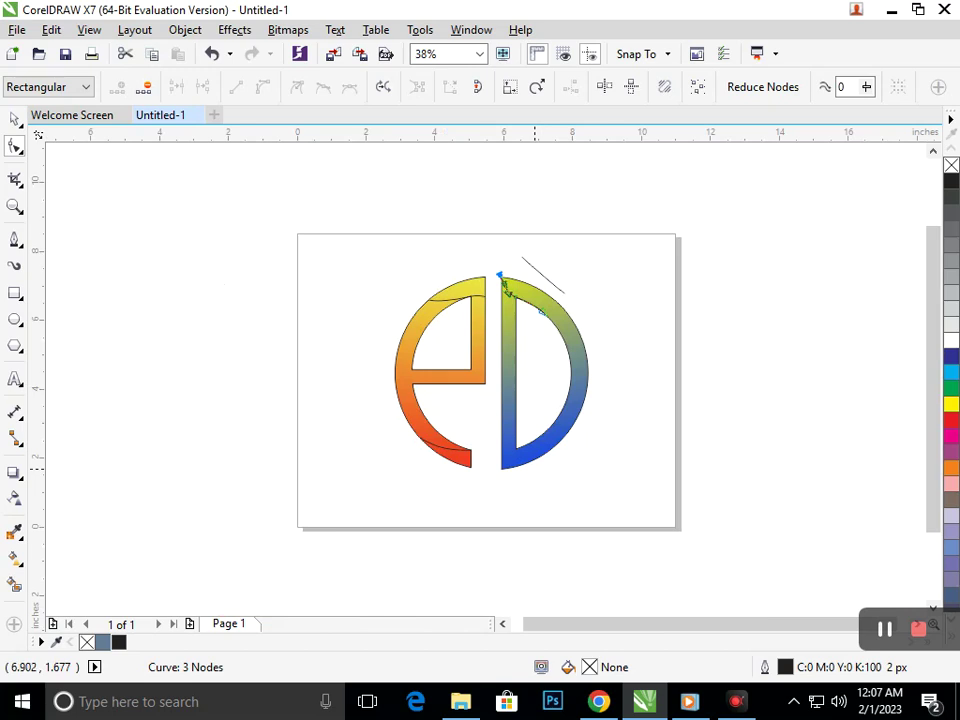
scroll(565, 293, up, 4)
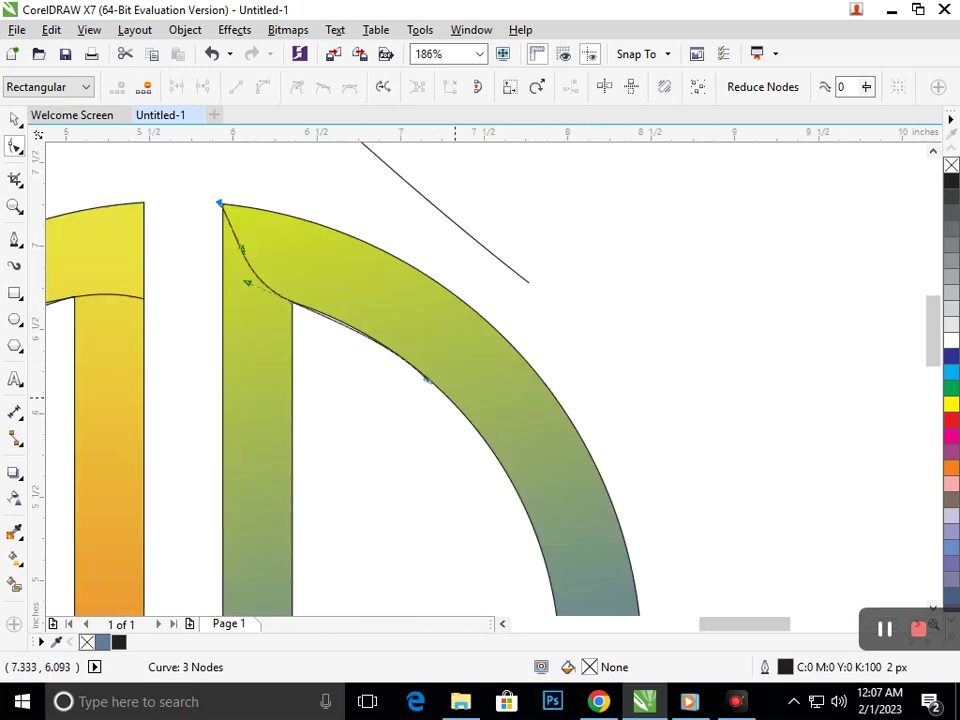
click(425, 377)
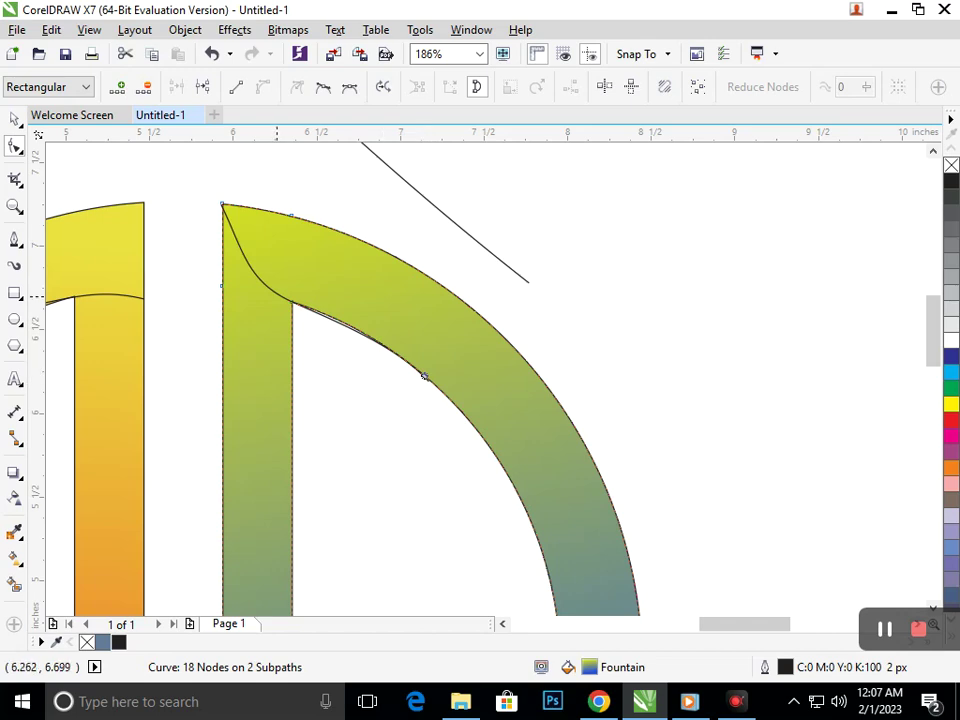
click(283, 296)
drag(425, 377, 480, 343)
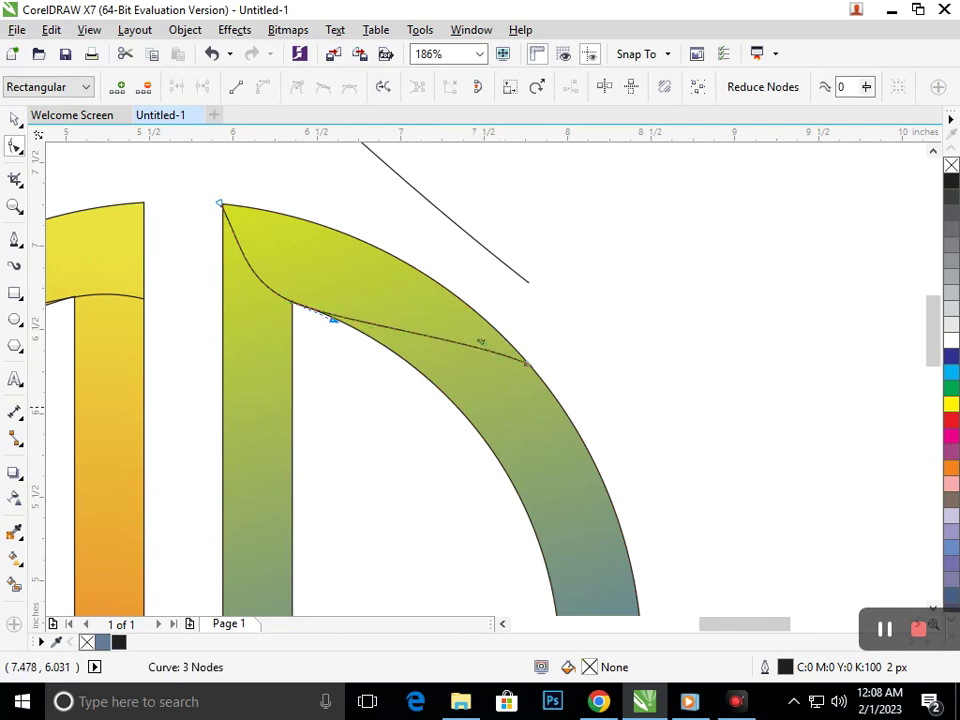
Adjust the curve's middle node handle so the line bends more smoothly around the D's upper inner corner
drag(333, 318, 287, 294)
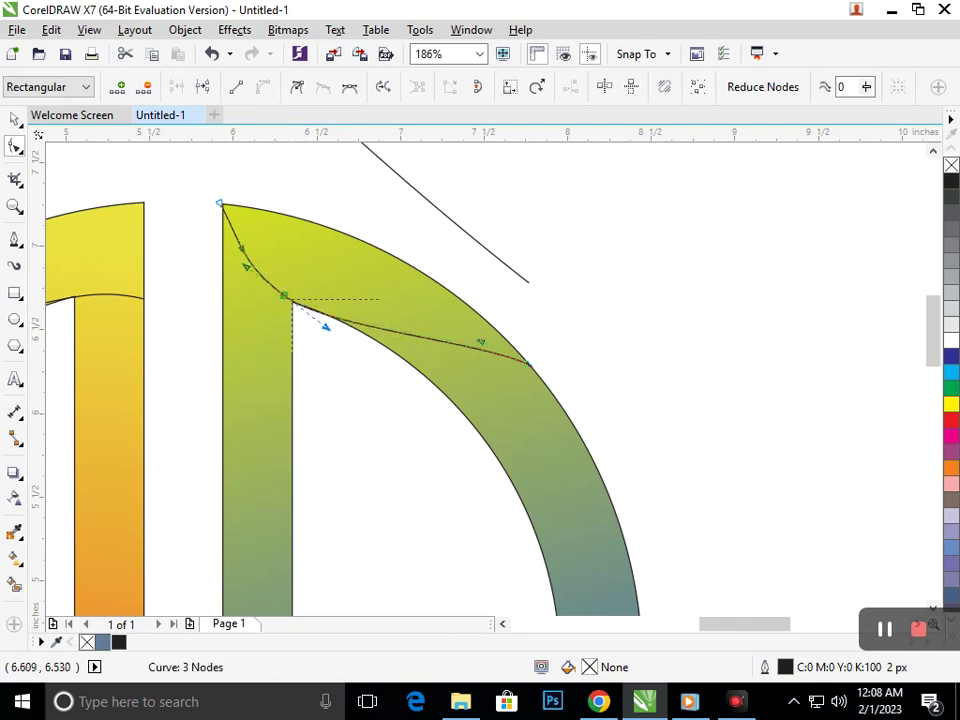
key(F3)
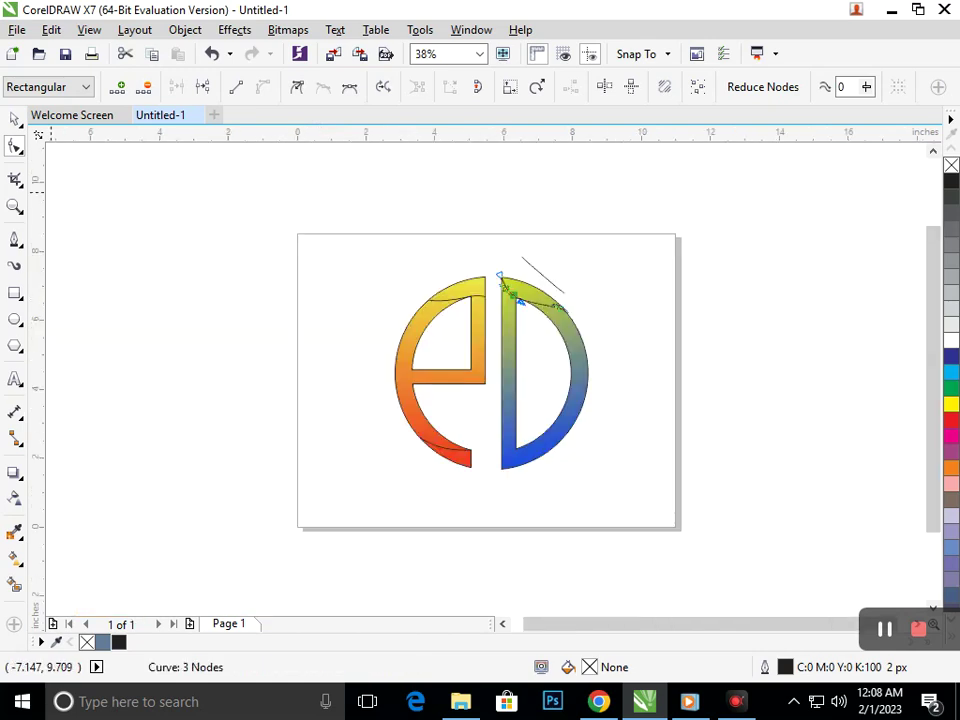
Draw a line about 1.6 in long across the D's base, from the stem's outer edge past the lower inner corner to the outer arc
click(15, 240)
scroll(530, 468, up, 5)
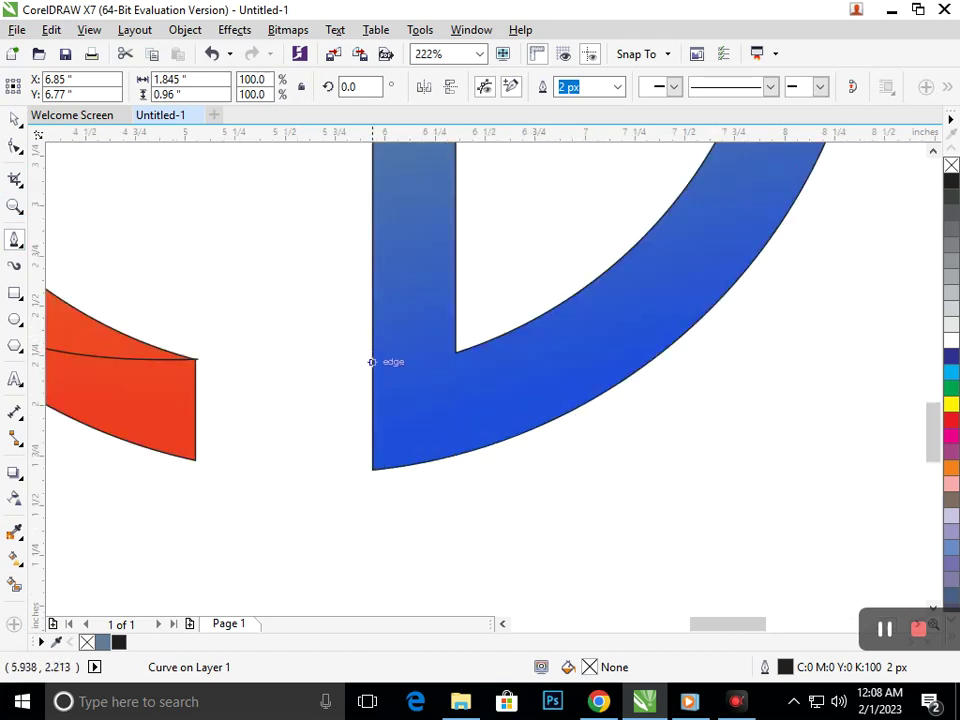
click(371, 358)
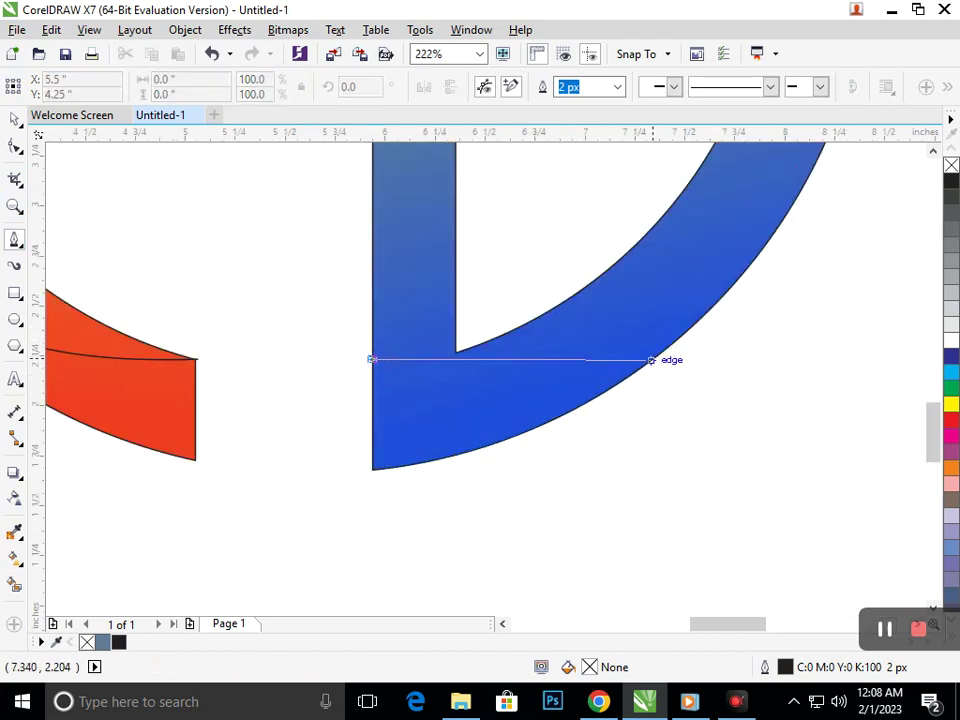
click(686, 330)
Convert the D's lower line to a curve and bend it into a gentle S through the lower inner corner
key(F10)
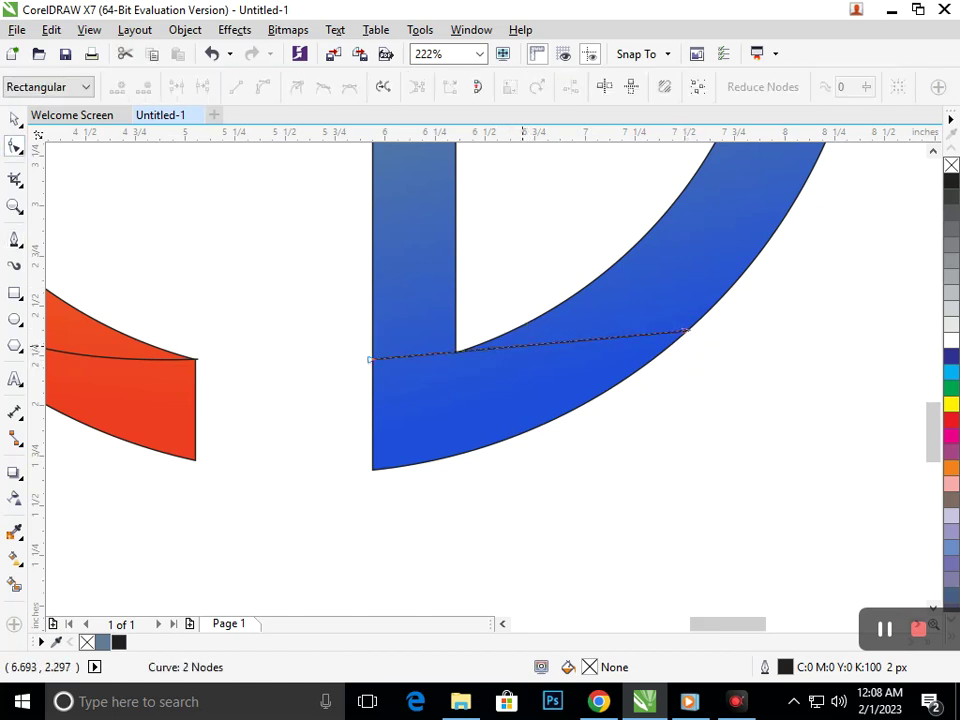
click(522, 346)
click(262, 87)
drag(478, 350, 458, 352)
drag(585, 341, 577, 294)
drag(456, 350, 451, 376)
key(shift+F4)
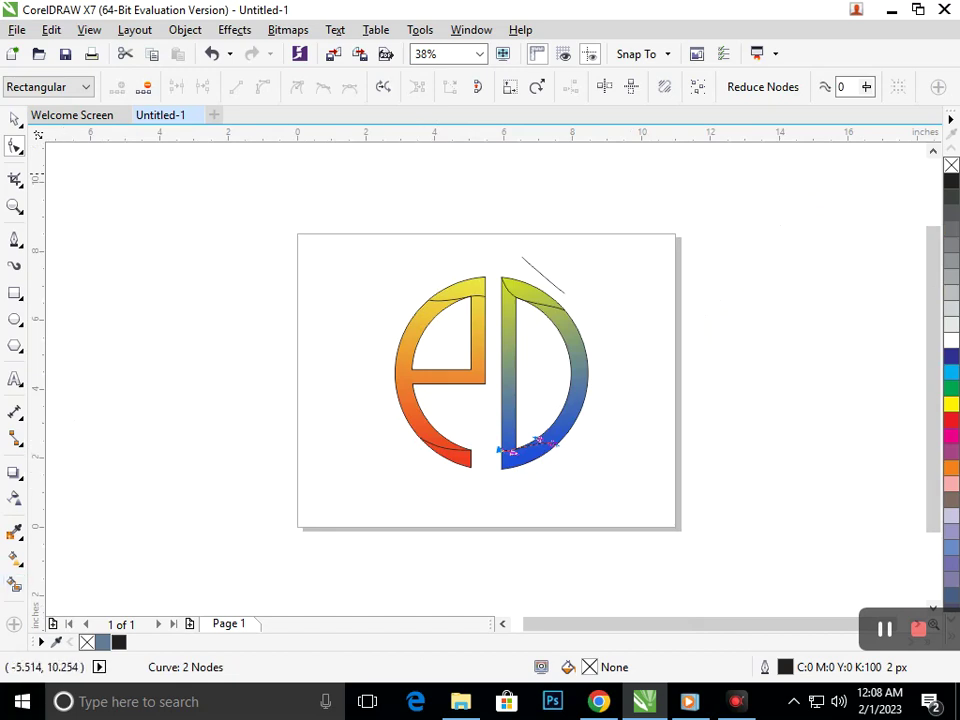
click(15, 584)
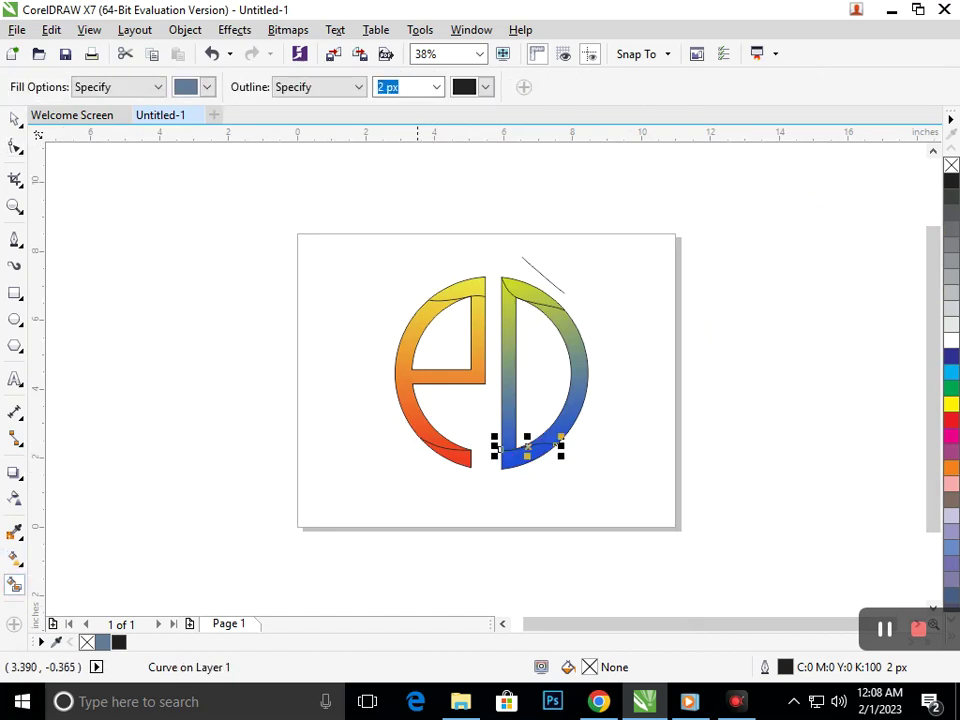
click(458, 459)
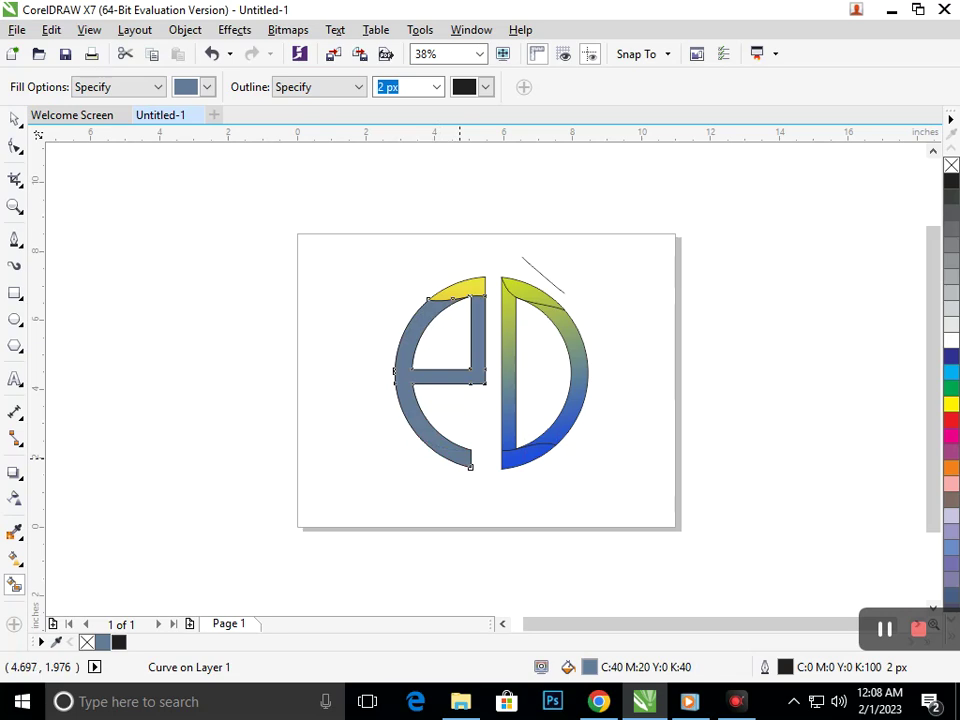
key(ctrl+z)
Extend the upper end of the e's lower dividing curve past the outer edge so it closes off the tip
scroll(458, 459, up, 5)
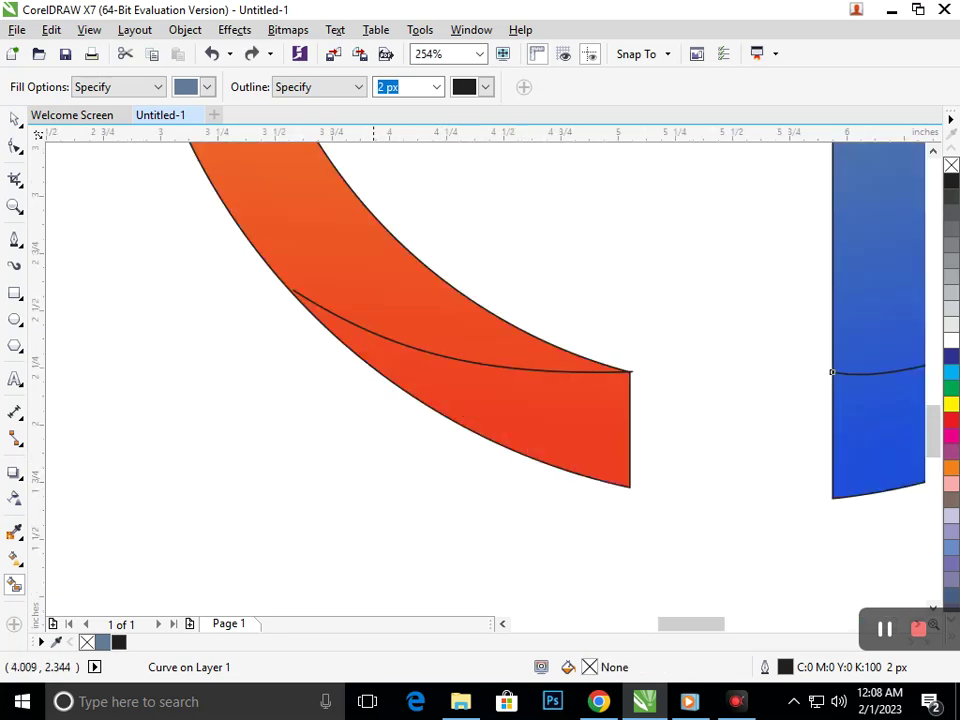
scroll(279, 291, up, 6)
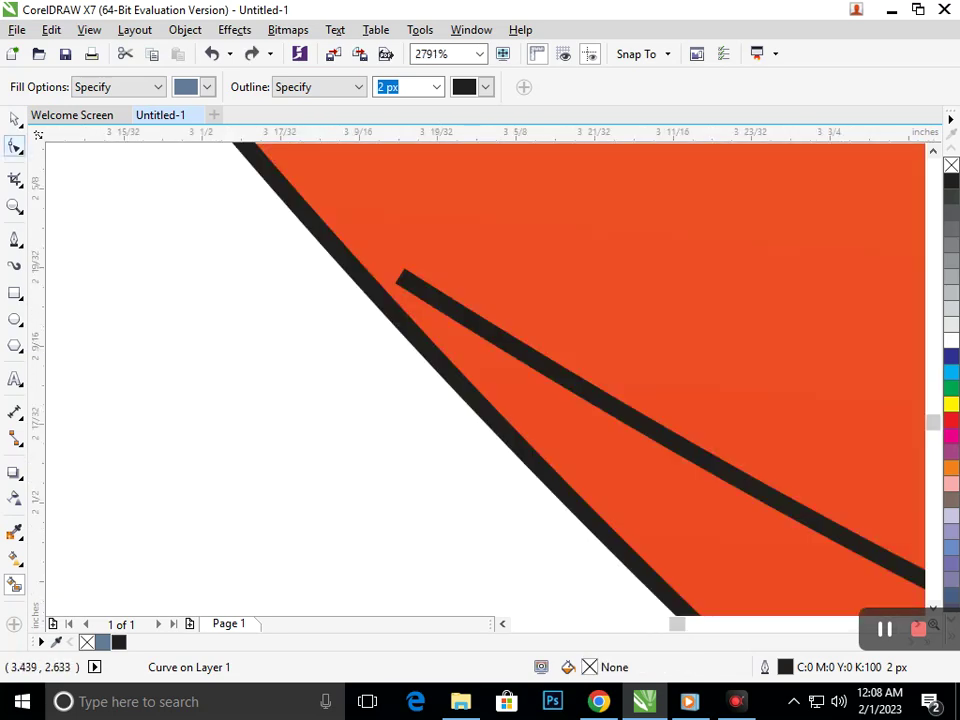
click(14, 146)
drag(402, 277, 324, 261)
key(F3)
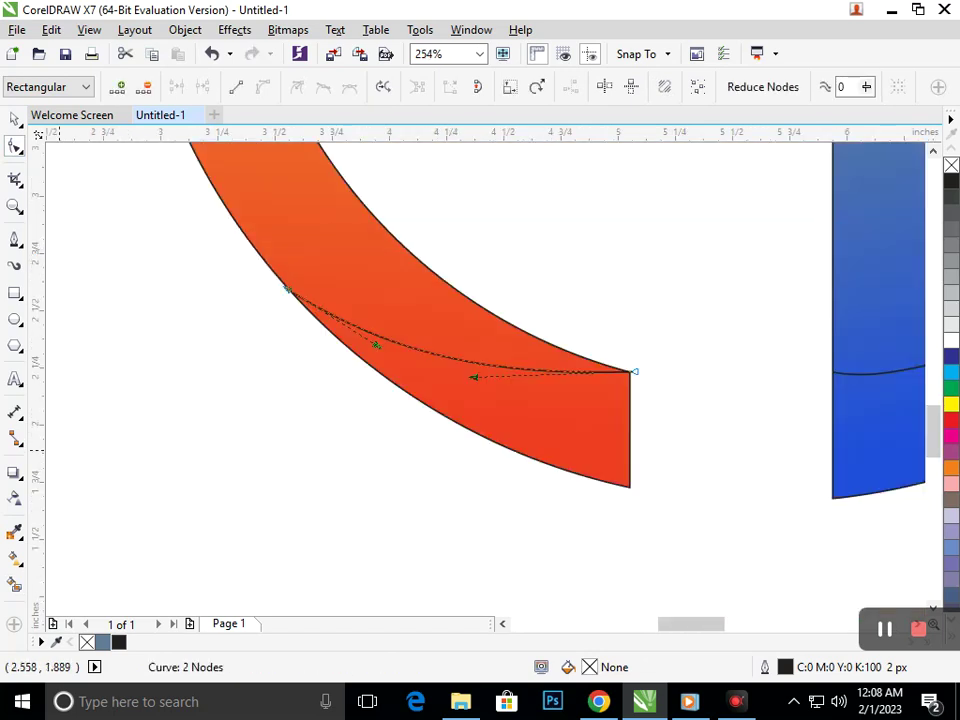
Use Smart Fill to create separate shapes from the lower and upper tips of both the e and the D
click(14, 585)
click(599, 427)
key(F3)
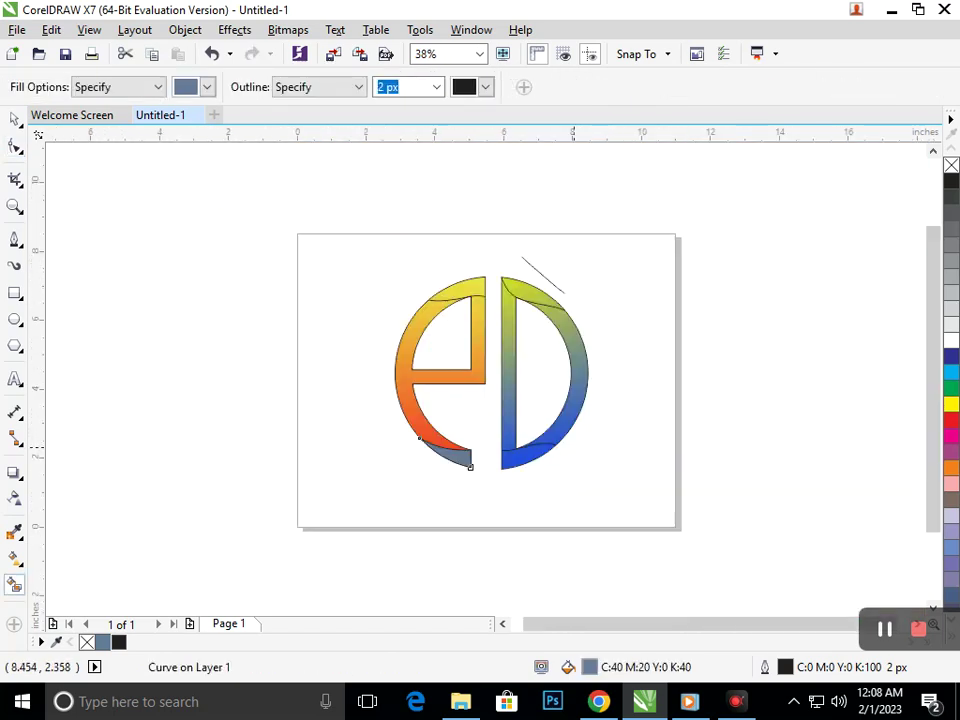
click(502, 455)
click(527, 292)
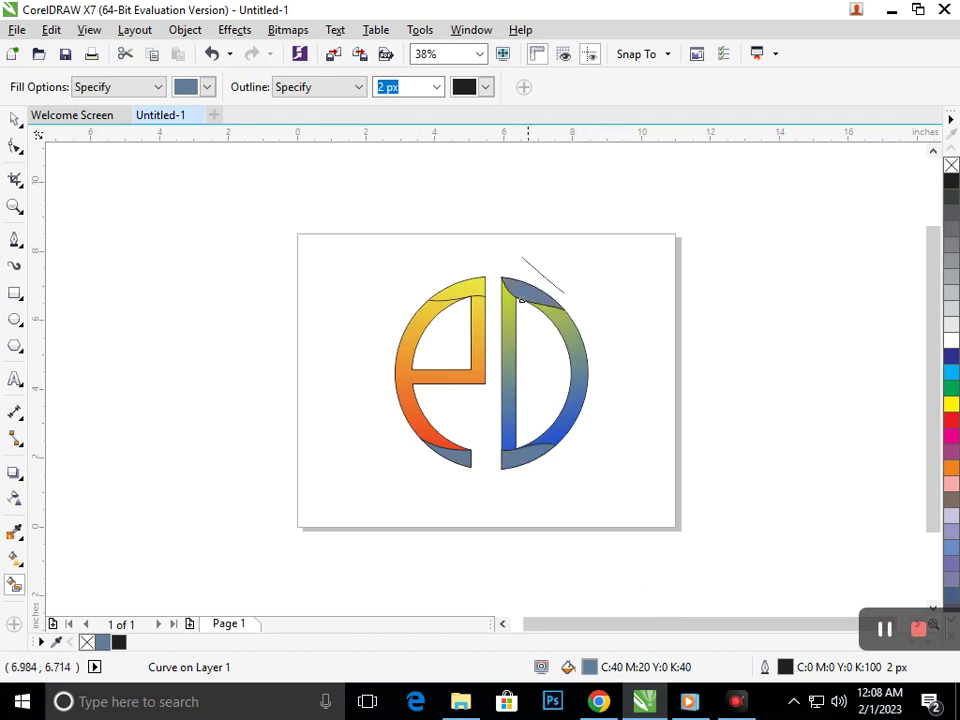
click(471, 297)
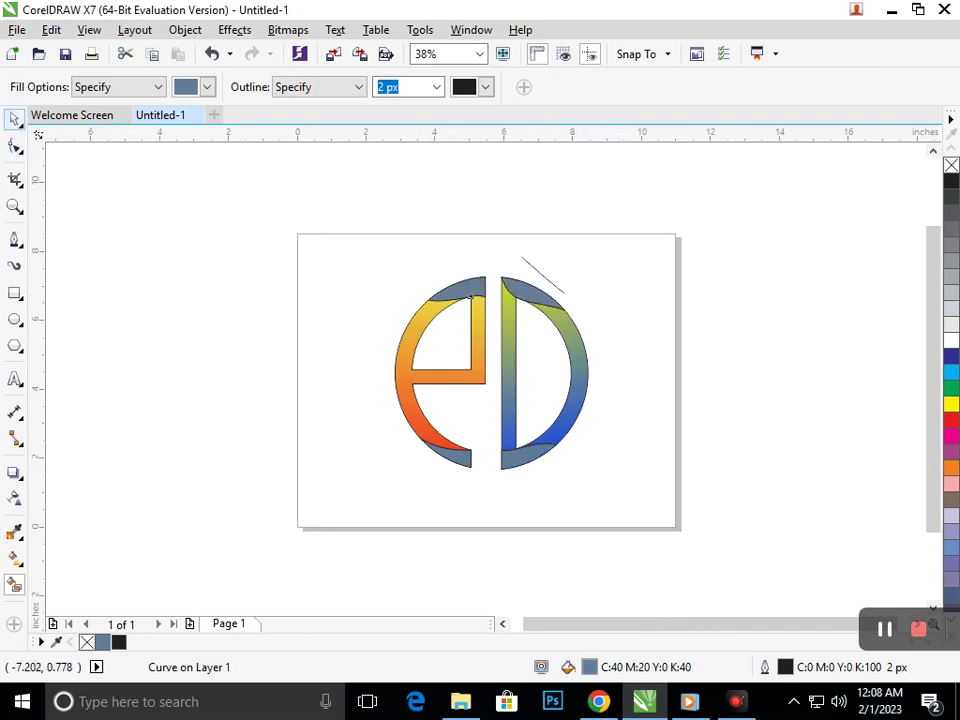
Copy only the fill property from the e's body to its upper tip
click(14, 119)
click(230, 364)
click(469, 292)
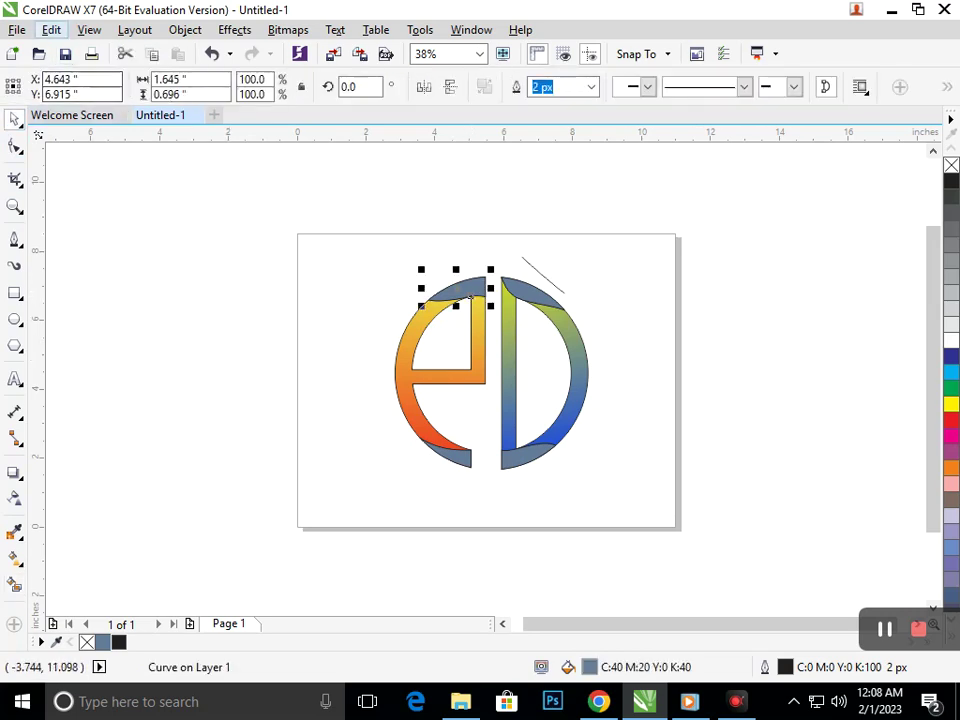
click(51, 29)
click(120, 287)
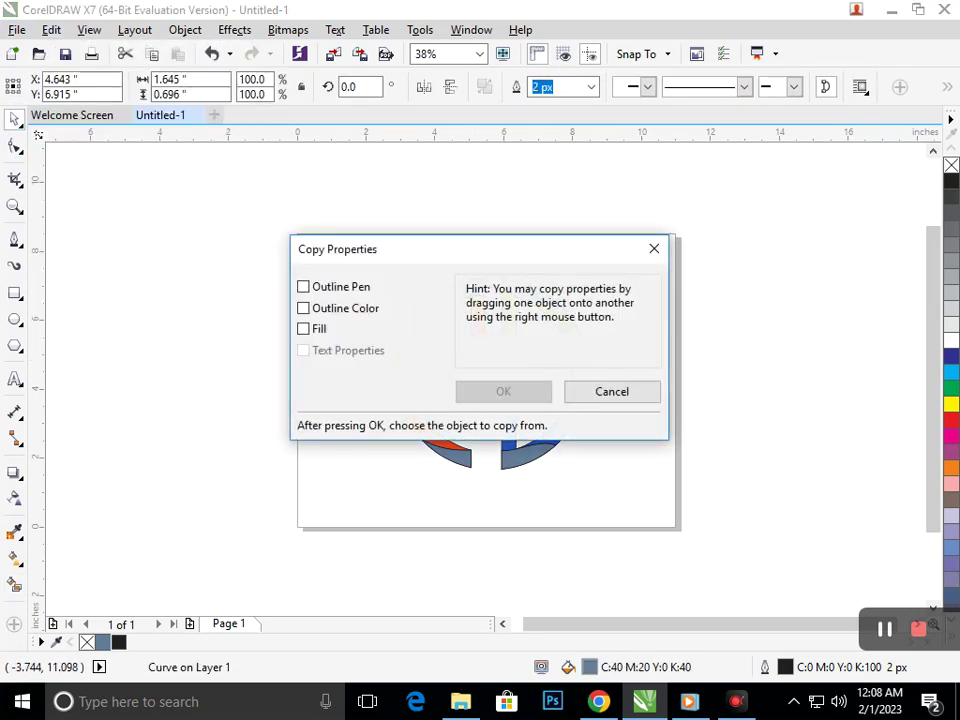
click(303, 328)
click(503, 391)
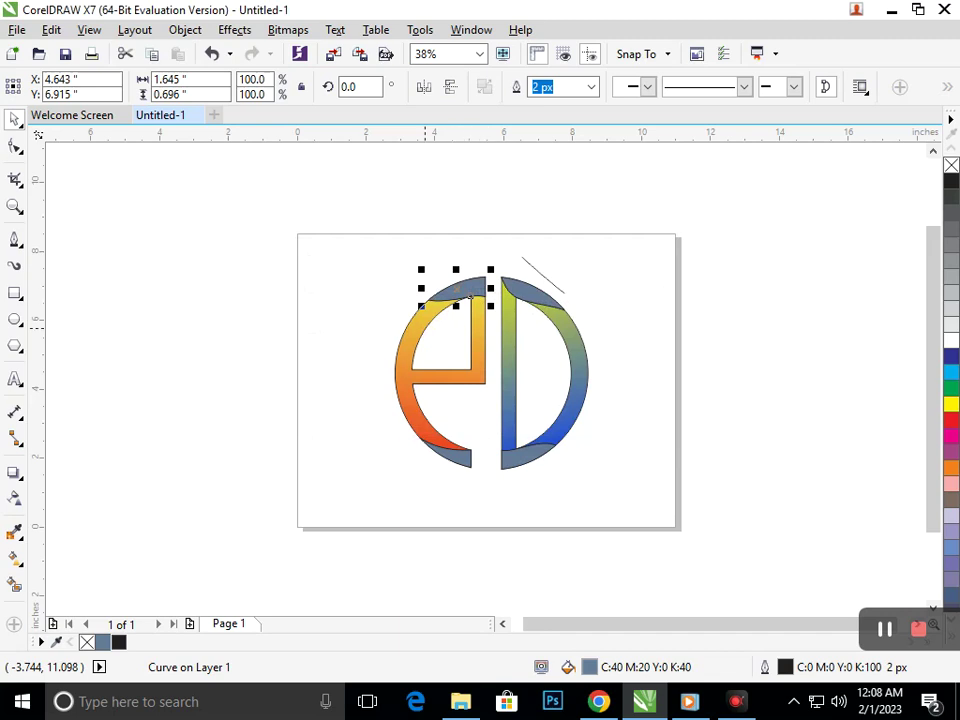
click(421, 330)
click(339, 405)
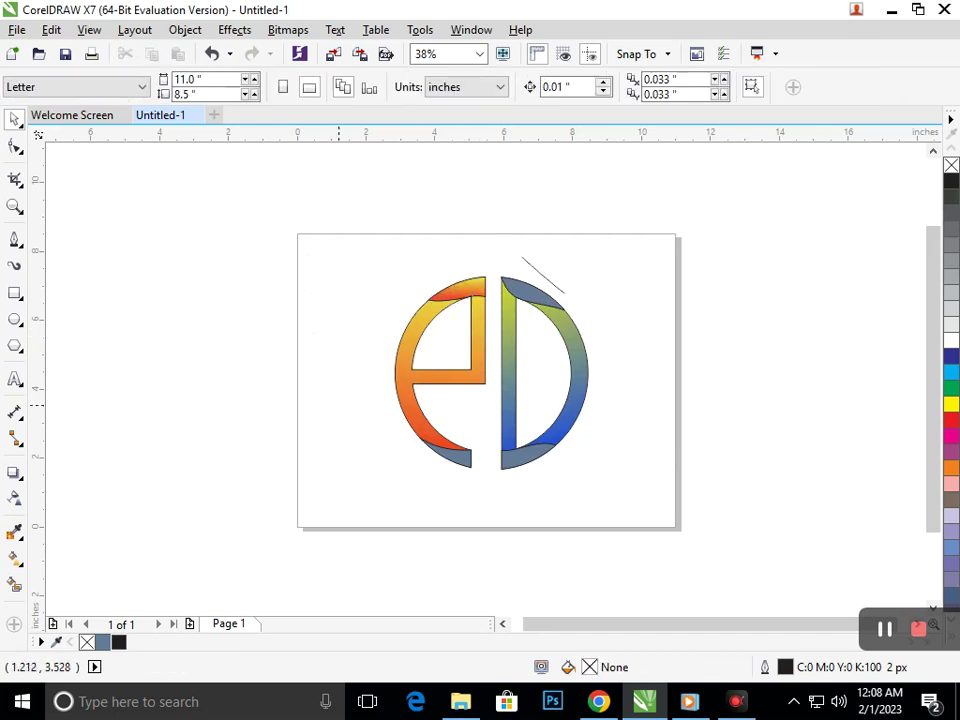
Copy the e body's gradient fill to the e's lower tip, keeping the tip in place
click(456, 486)
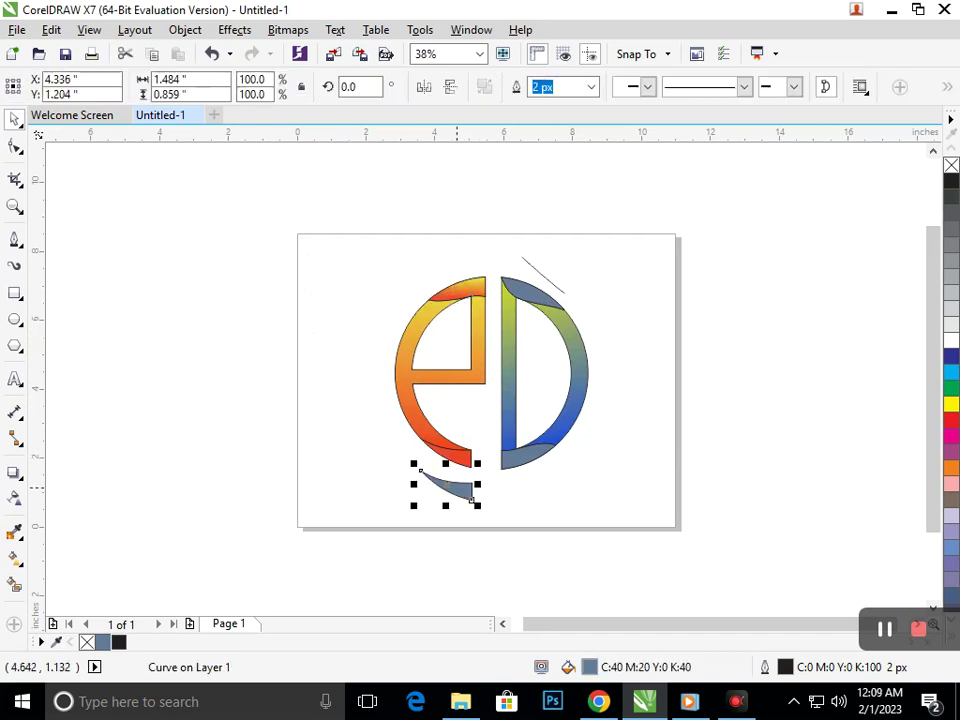
drag(455, 489, 409, 436)
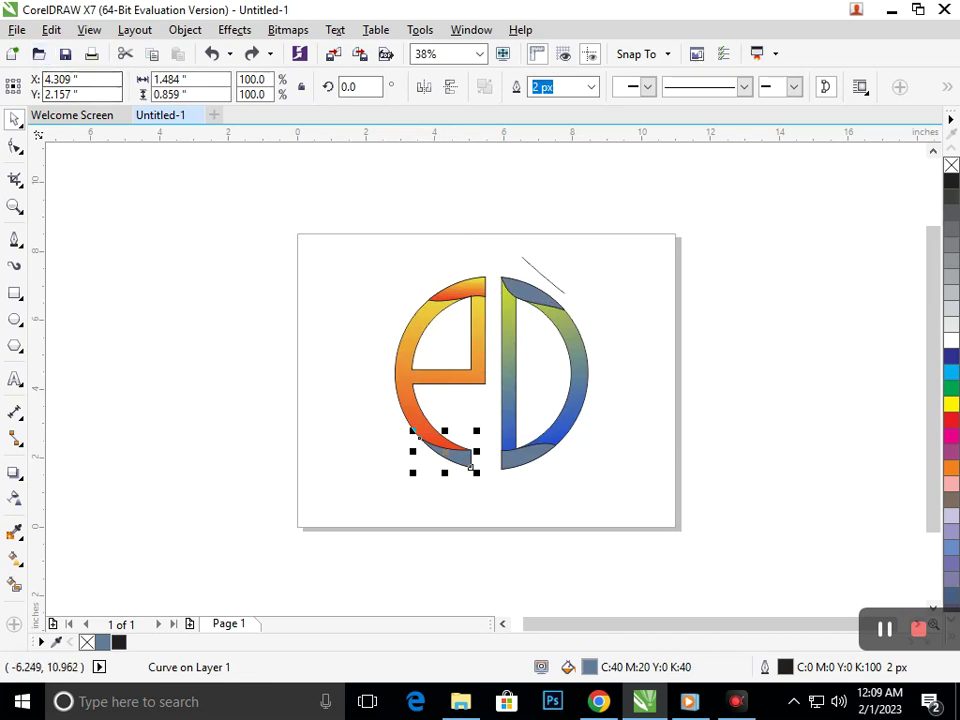
click(51, 29)
click(123, 290)
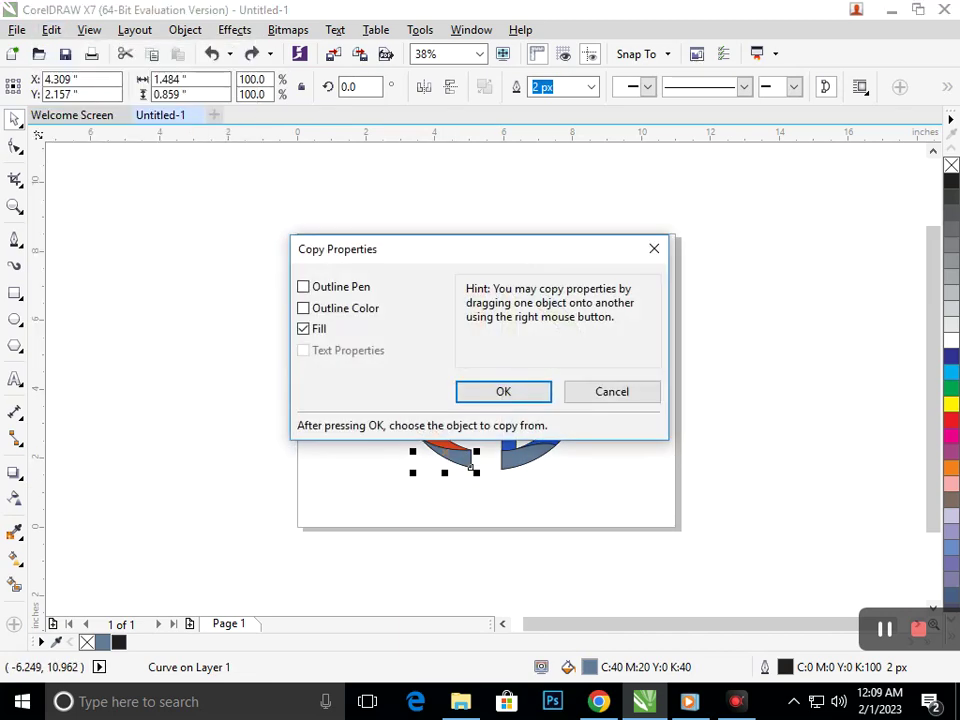
click(503, 391)
click(405, 392)
click(361, 452)
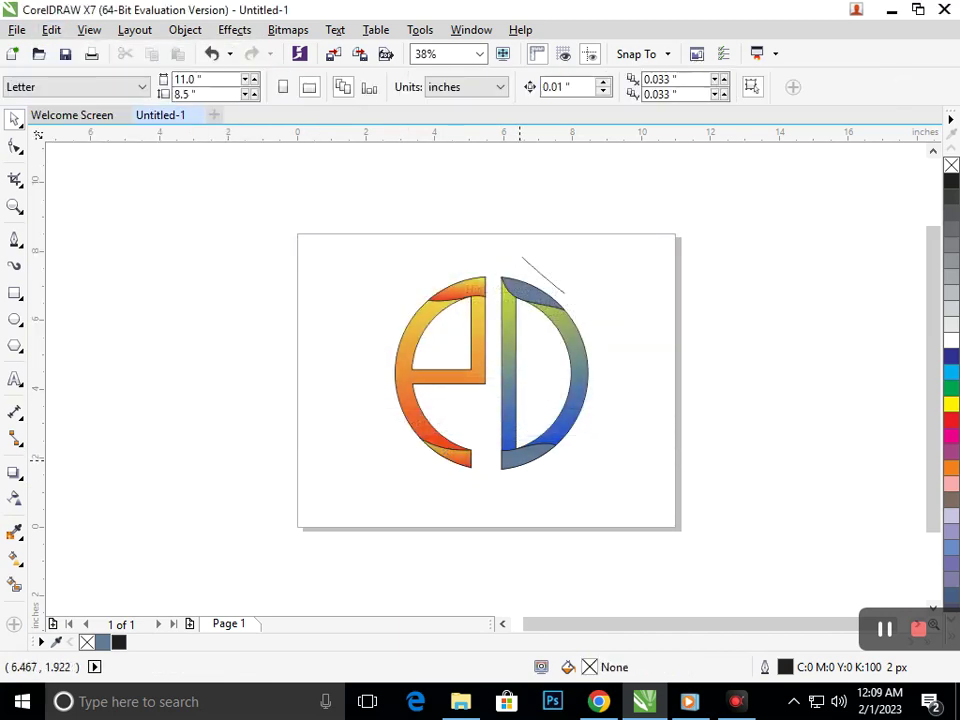
Copy the D body's gradient fill to the D's lower tip
click(515, 465)
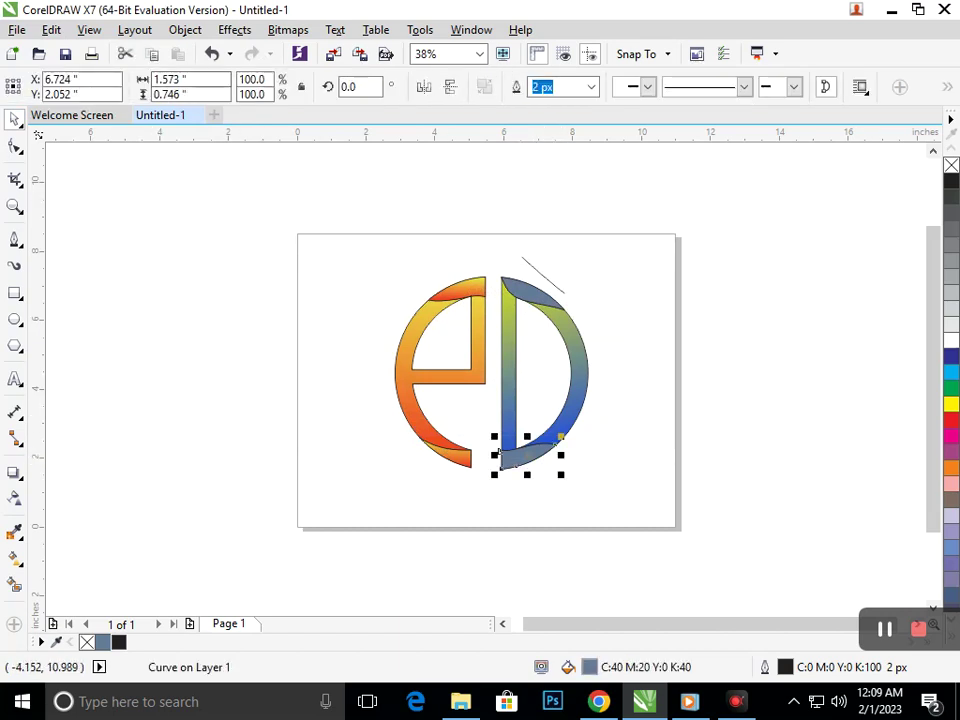
click(51, 29)
click(110, 289)
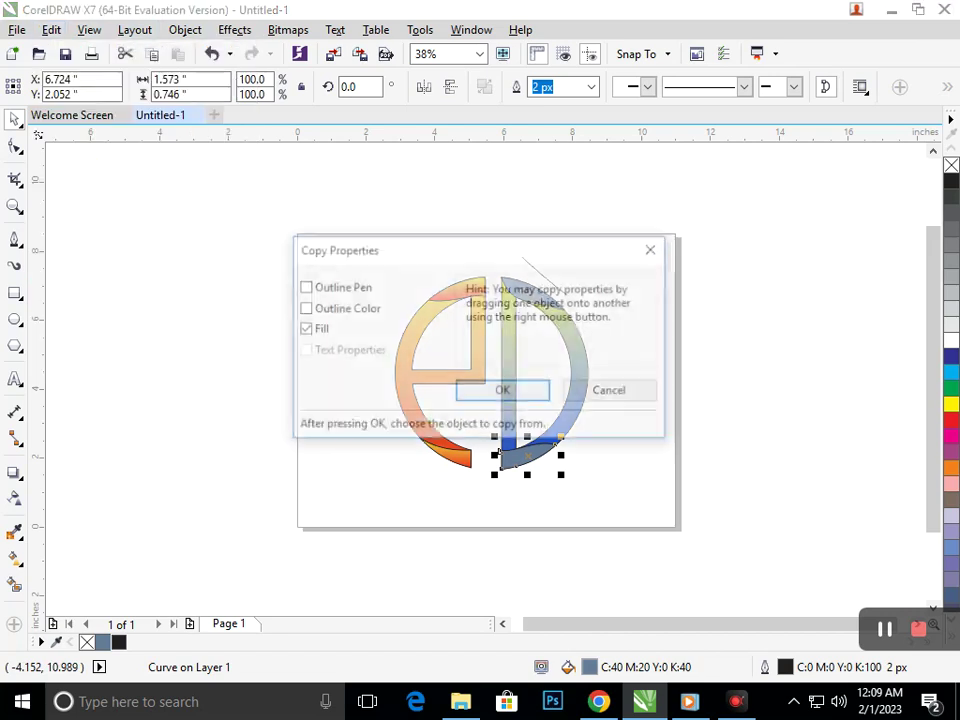
click(502, 390)
click(583, 388)
key(Escape)
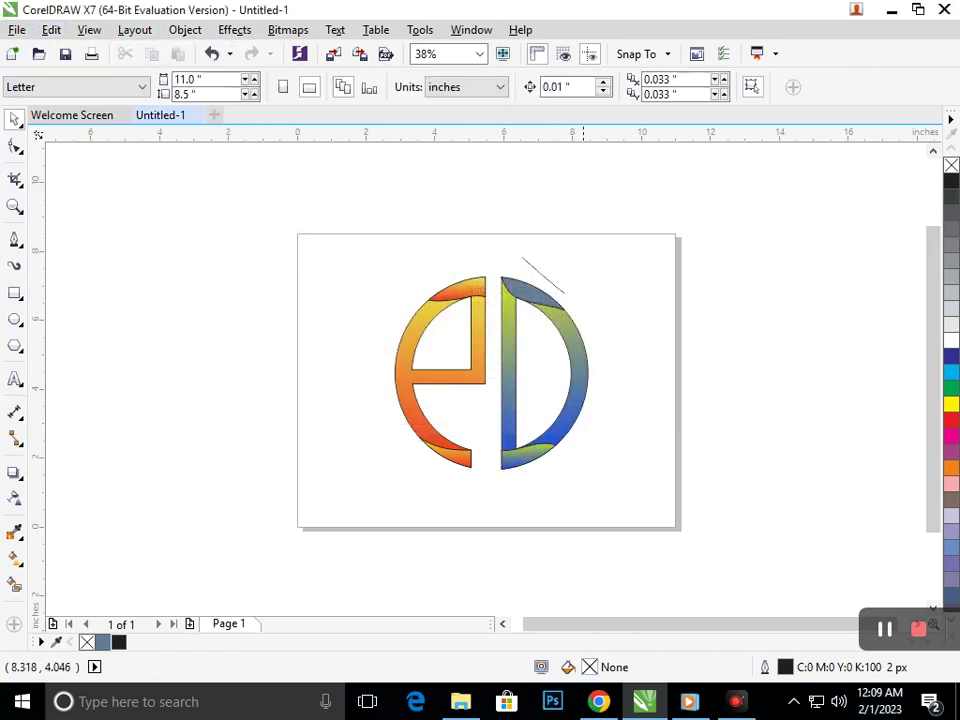
Copy the D body's gradient fill to the D's upper tip
click(548, 283)
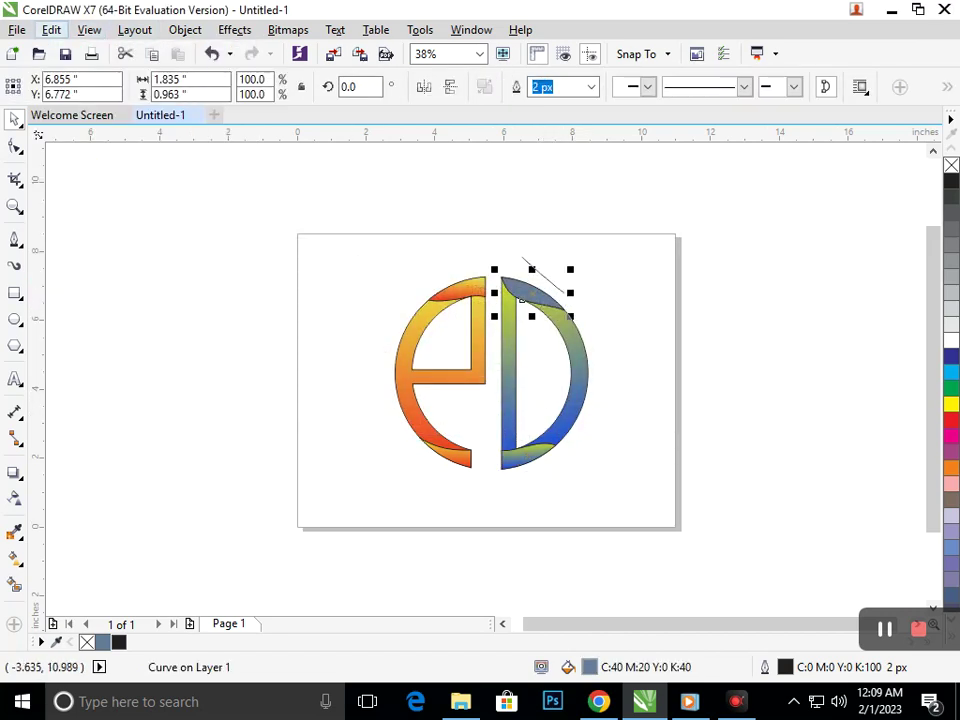
click(51, 29)
click(110, 290)
click(499, 390)
click(520, 298)
key(Escape)
Delete the spare diagonal line outside the D and enlarge the whole monogram to about 7.1 in wide
click(535, 267)
key(Delete)
drag(485, 330, 672, 506)
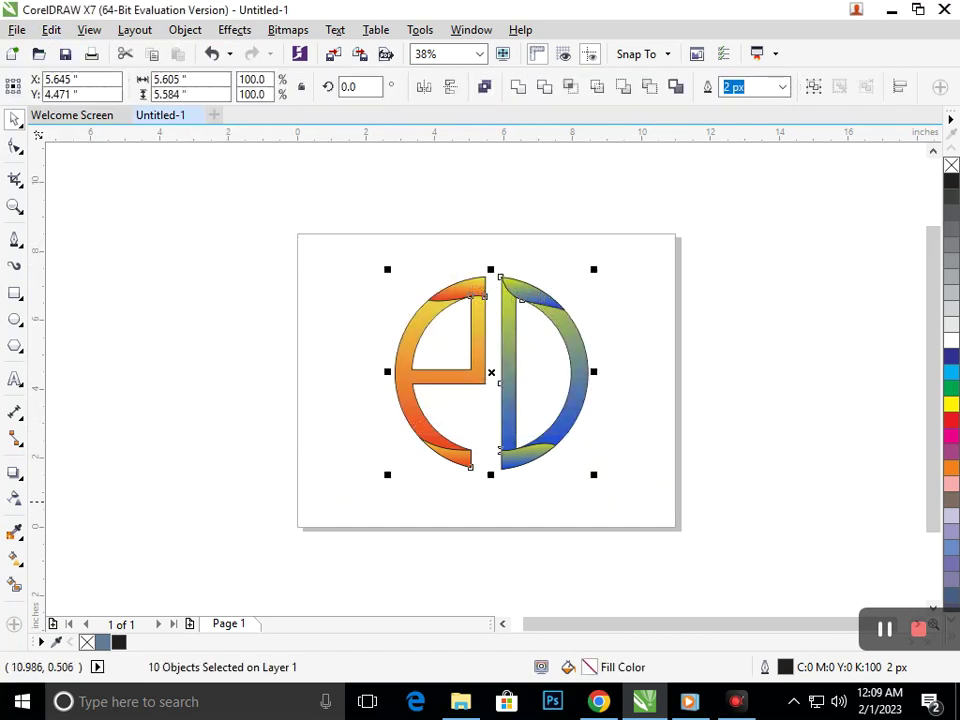
drag(384, 480, 361, 501)
Set the outline width of all monogram shapes to None
drag(298, 180, 689, 556)
click(782, 87)
scroll(735, 150, up, 2)
click(733, 104)
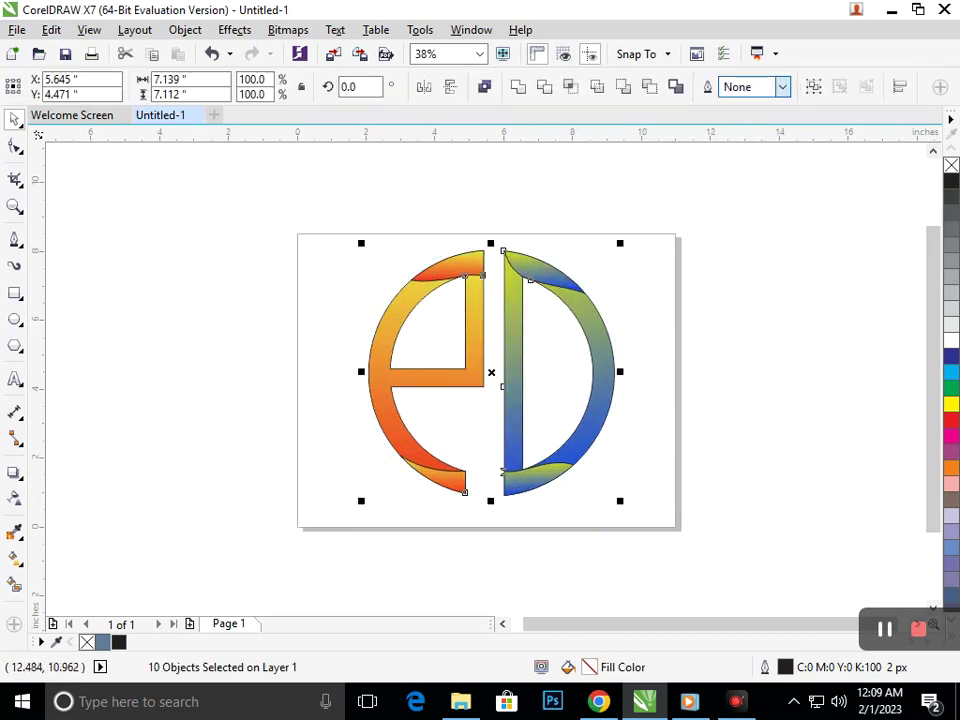
click(718, 316)
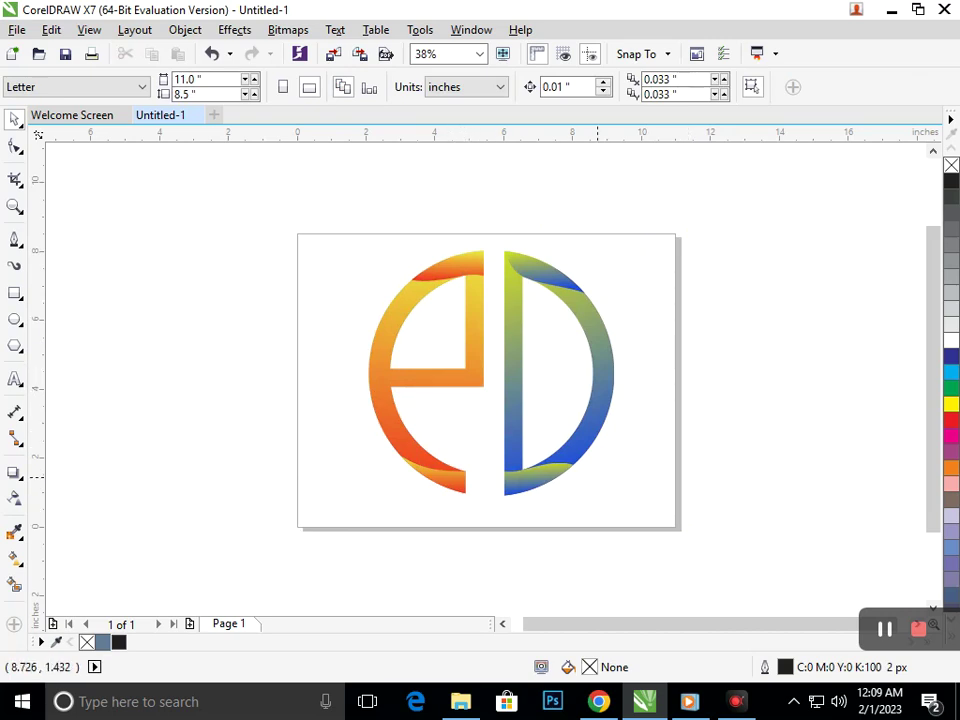
Select all the shapes of the finished monogram
drag(266, 208, 716, 546)
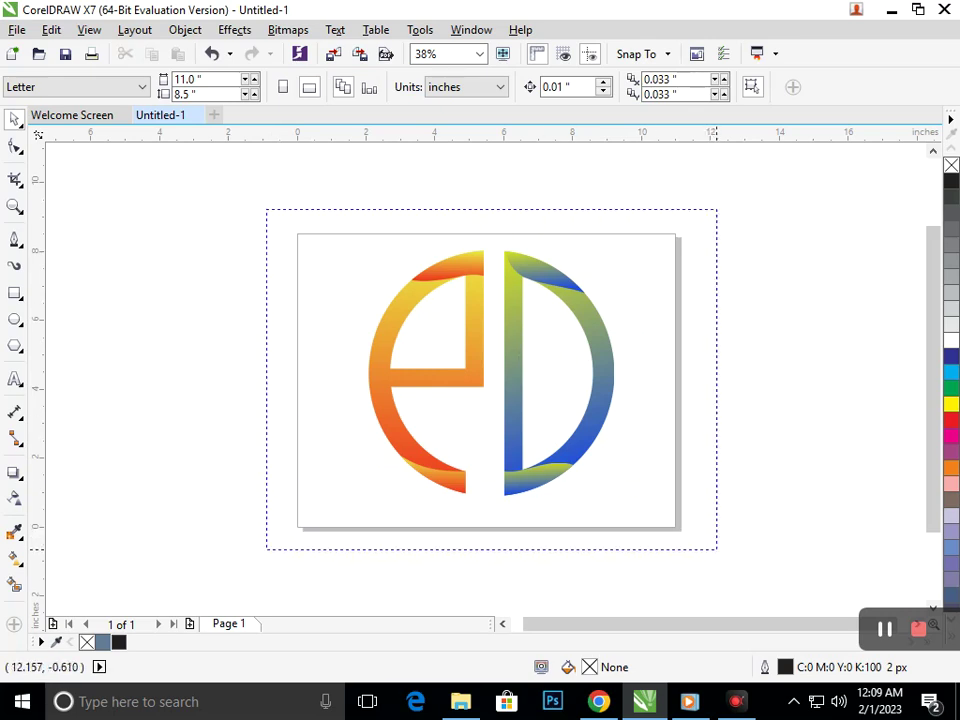